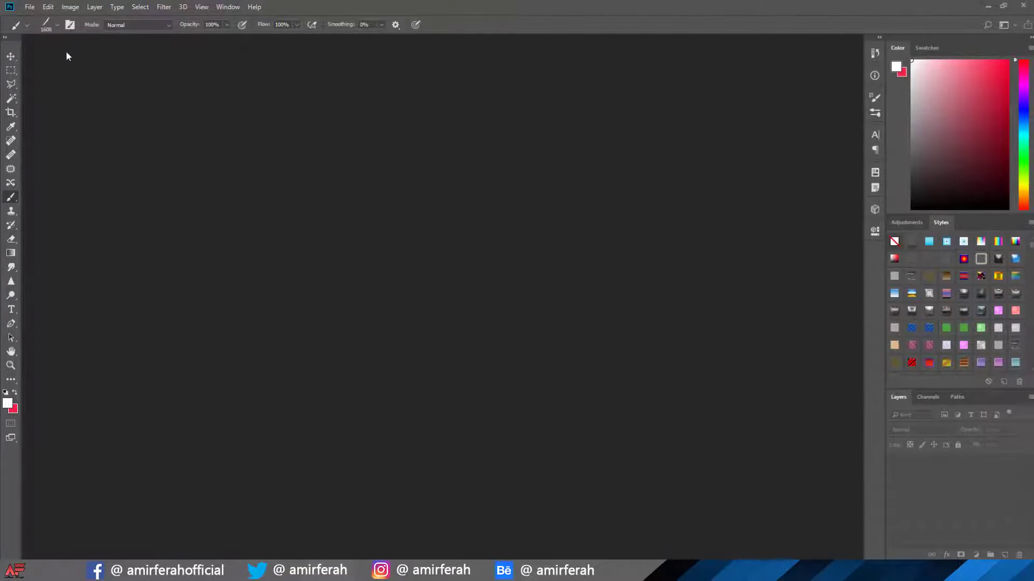
# Step: Open Layout.psd from the Tutorial folder
pyautogui.click(30, 7)
pyautogui.click(33, 28)
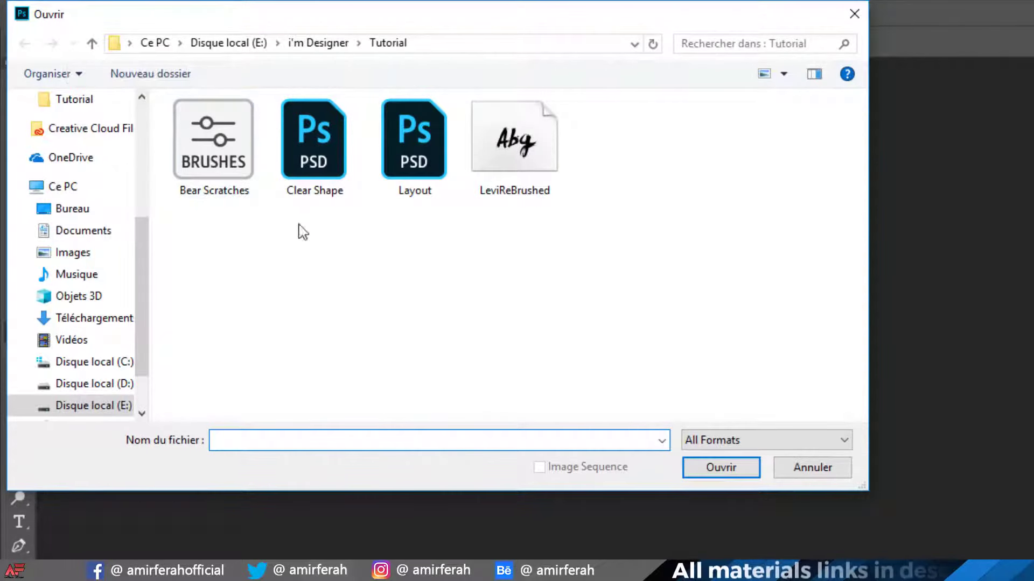
pyautogui.click(388, 159)
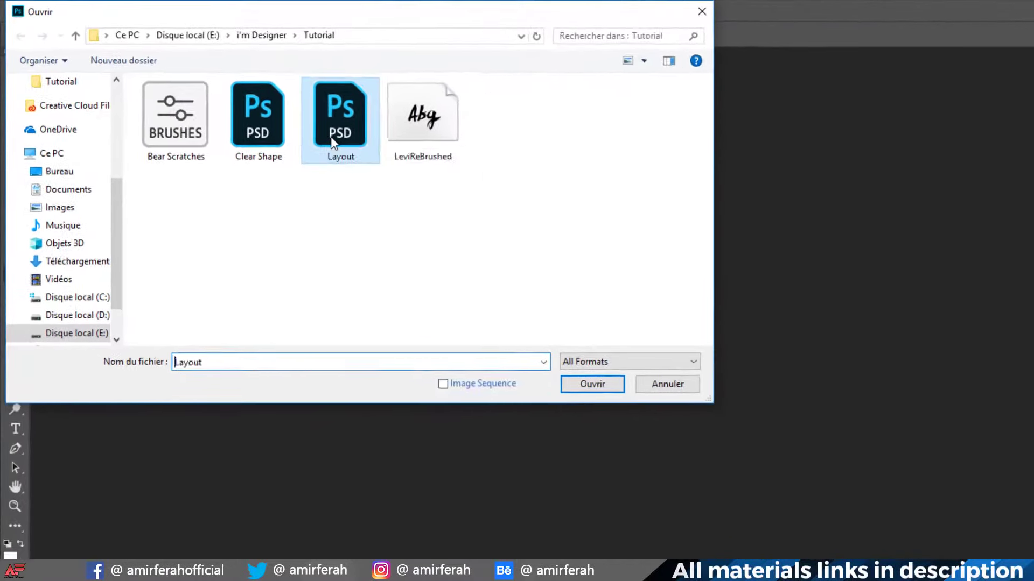
pyautogui.doubleClick(333, 143)
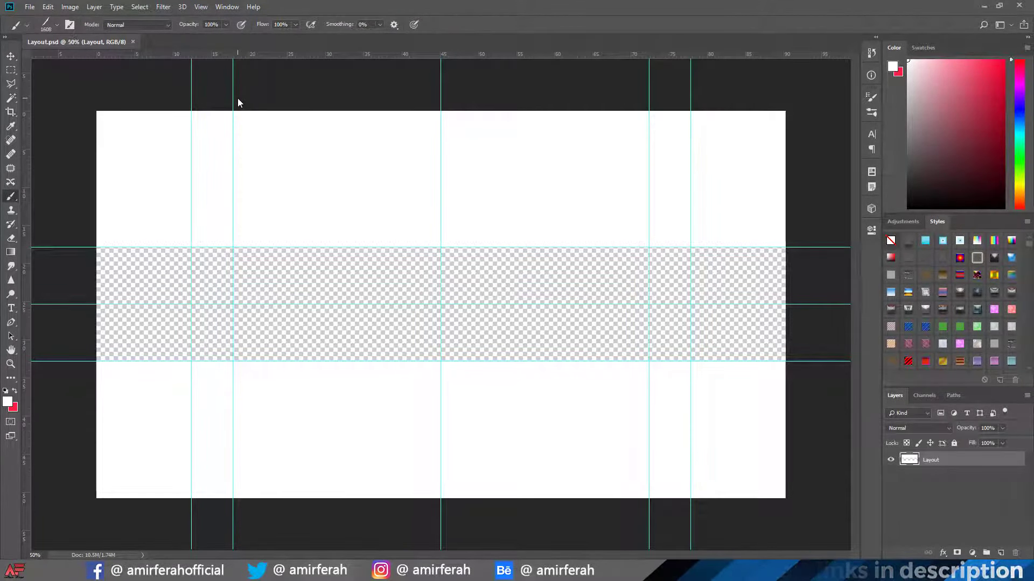
# Step: Draw a rectangle shape spanning the transparent band between the guides
pyautogui.click(11, 55)
pyautogui.hotkey('ctrl', '0')
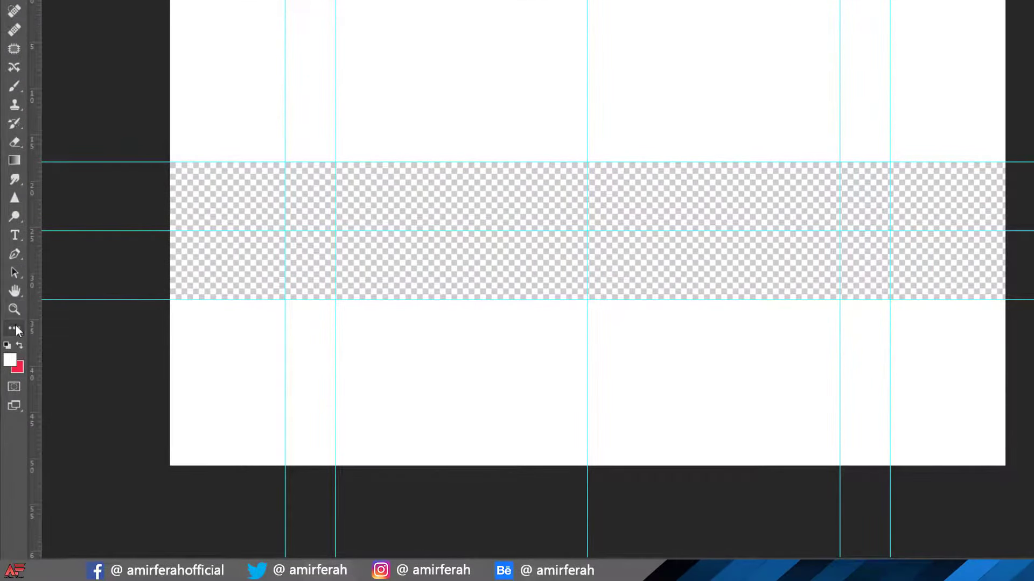
pyautogui.rightClick(15, 325)
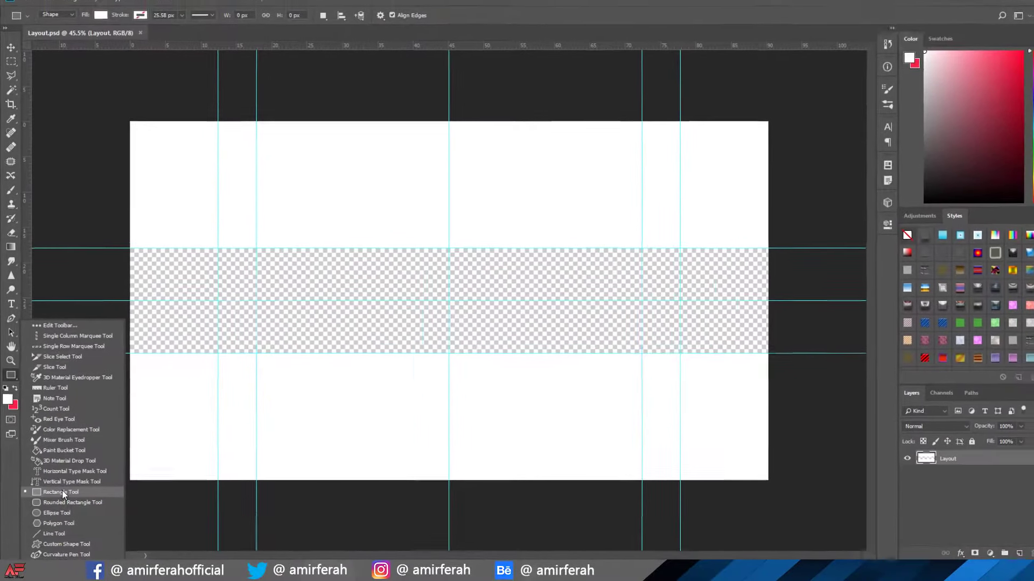
pyautogui.click(62, 492)
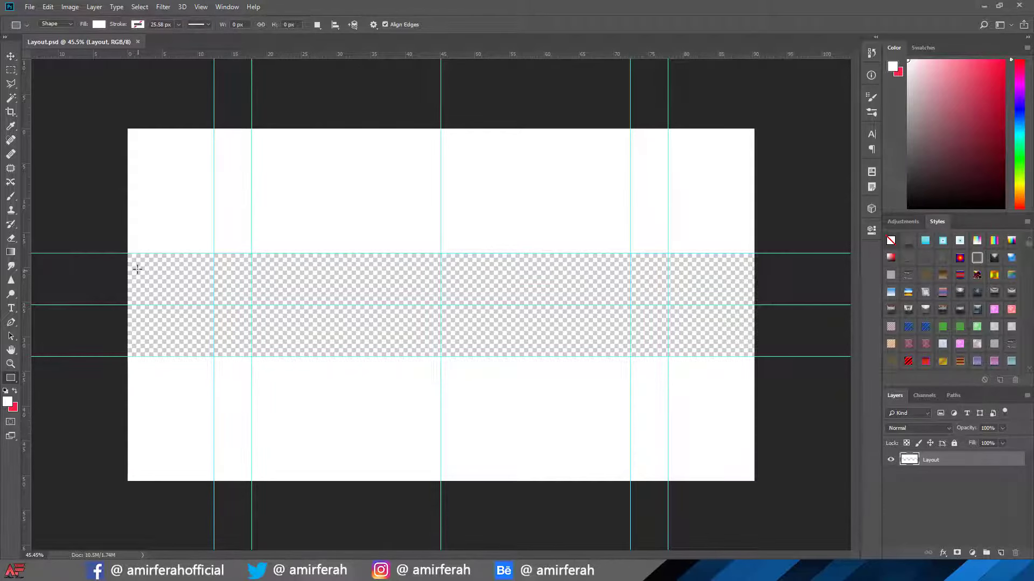
pyautogui.moveTo(134, 257); pyautogui.dragTo(751, 357)
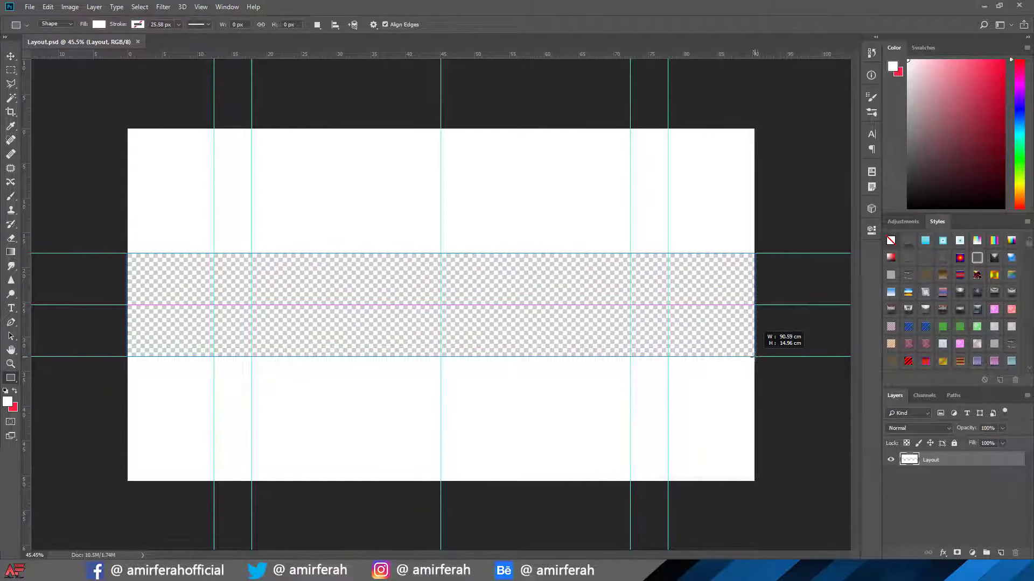
pyautogui.moveTo(752, 357); pyautogui.dragTo(753, 357)
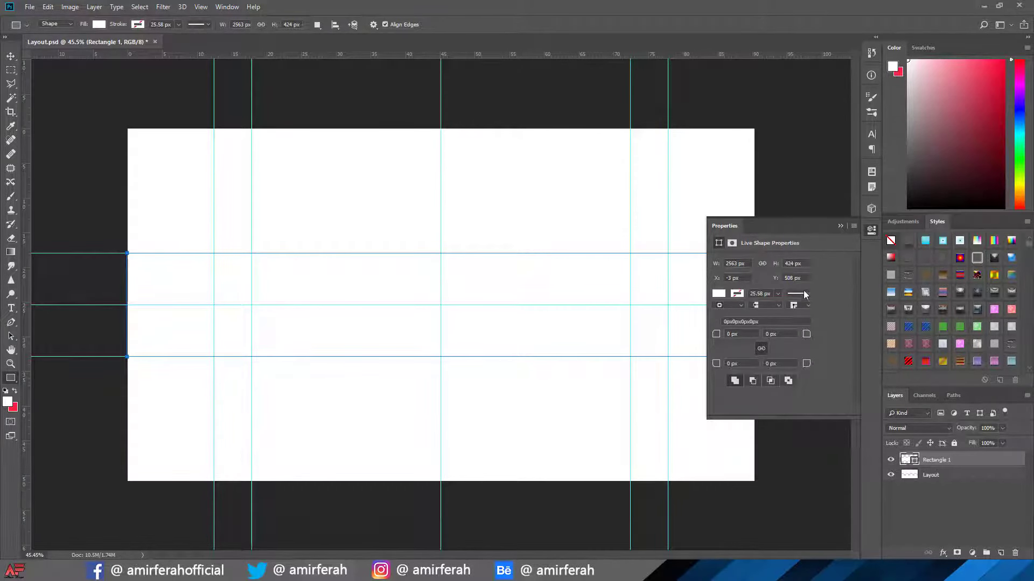
# Step: Set the rectangle's fill to a light pinkish red
pyautogui.click(718, 293)
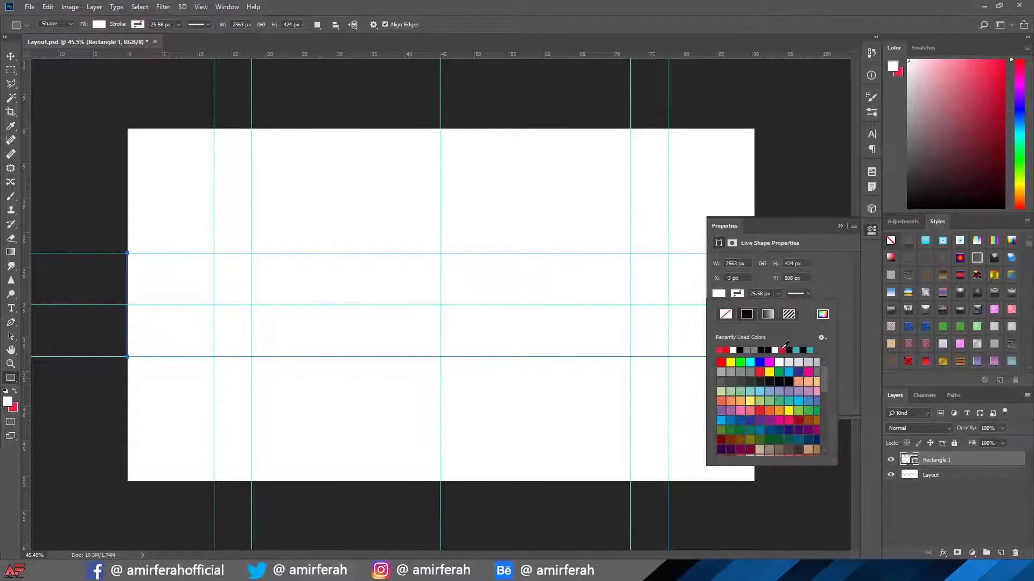
pyautogui.click(783, 349)
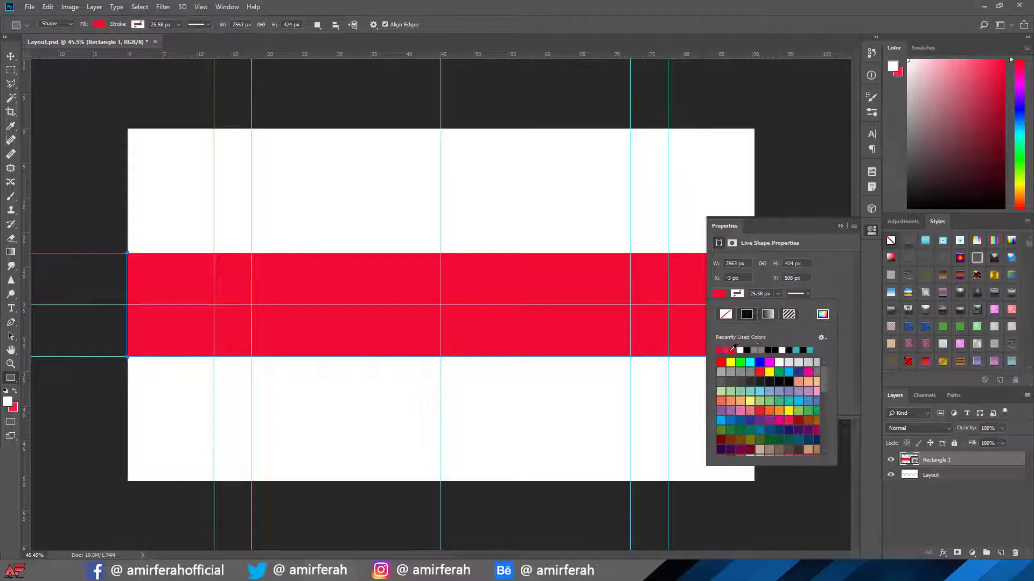
pyautogui.click(726, 350)
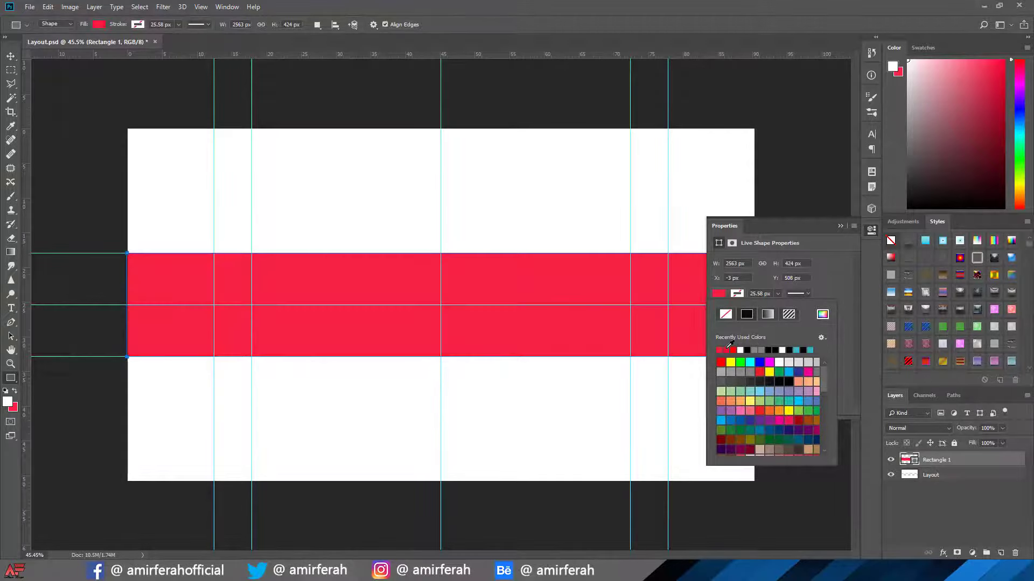
pyautogui.click(837, 224)
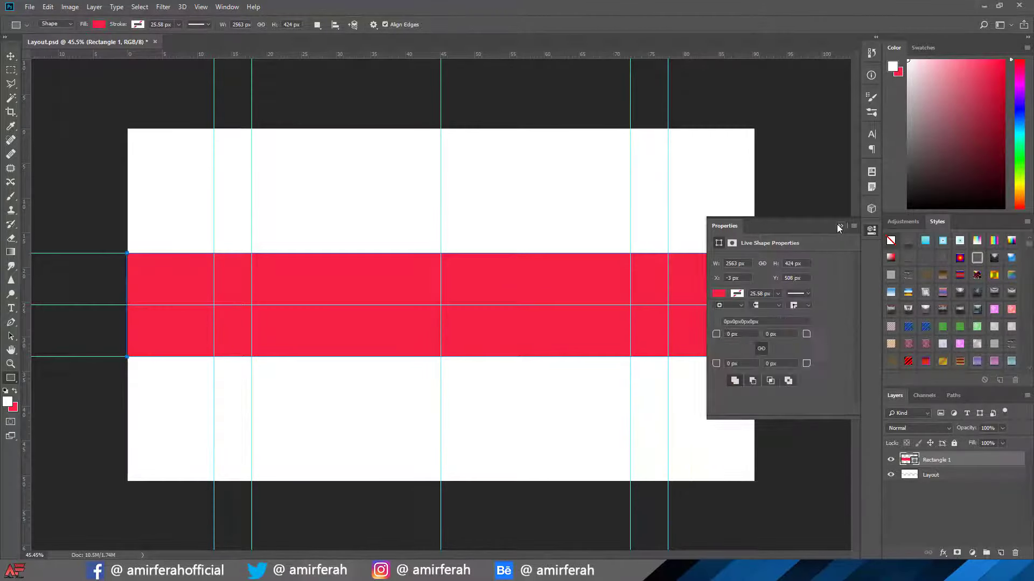
pyautogui.click(12, 58)
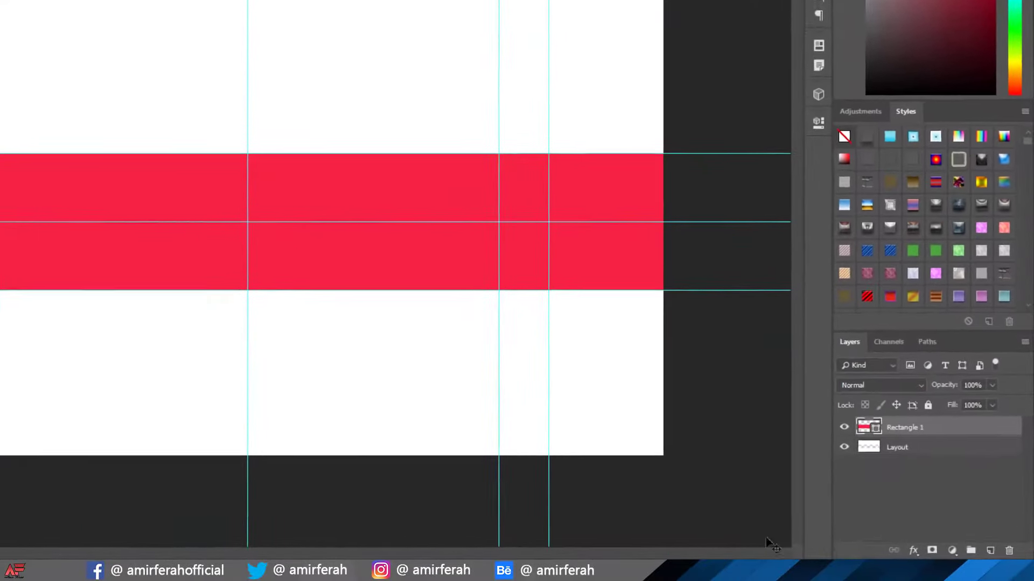
# Step: Add a Gradient Fill layer using the grey-to-transparent preset
pyautogui.click(940, 550)
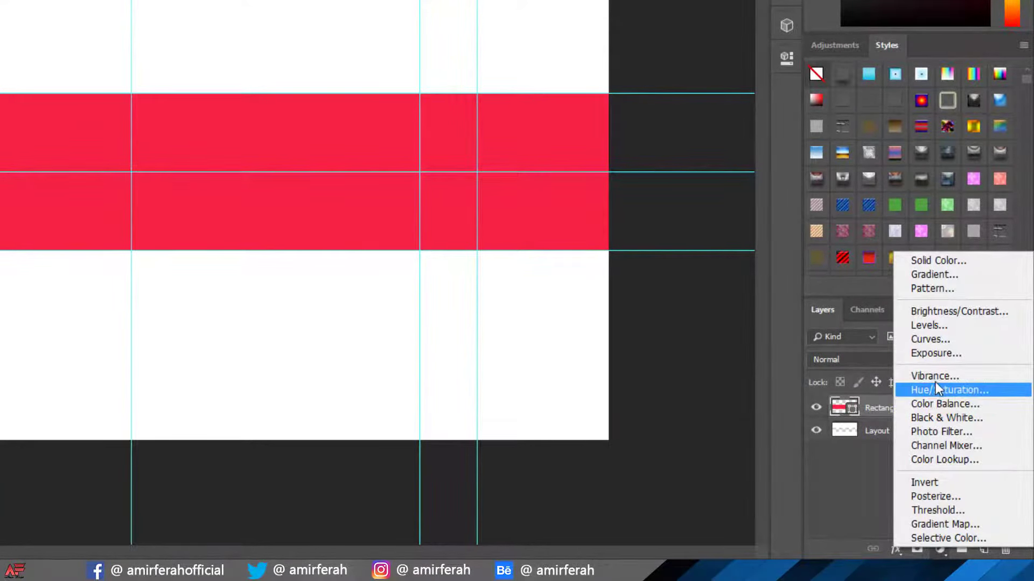
pyautogui.click(946, 275)
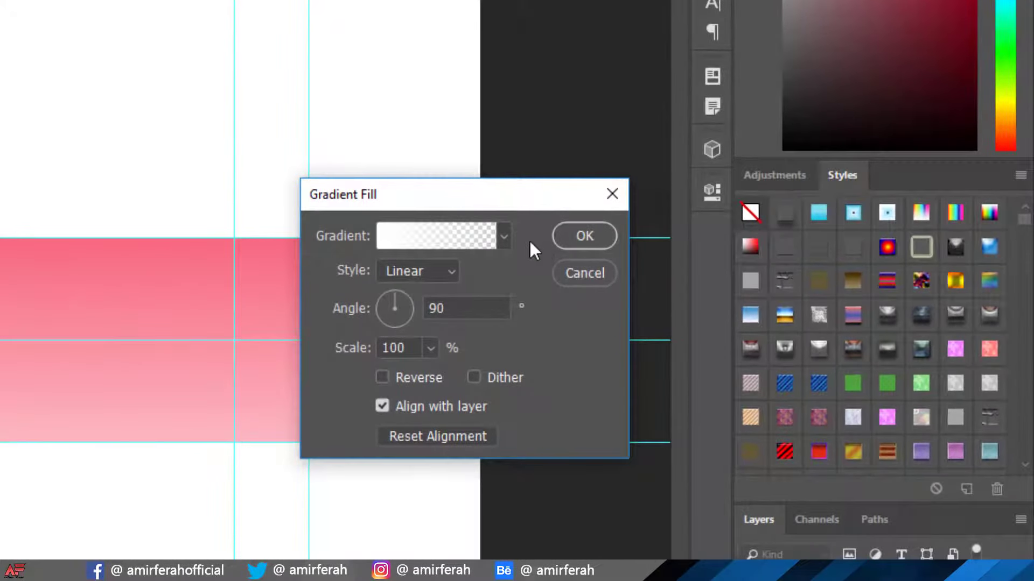
pyautogui.click(502, 235)
pyautogui.click(437, 350)
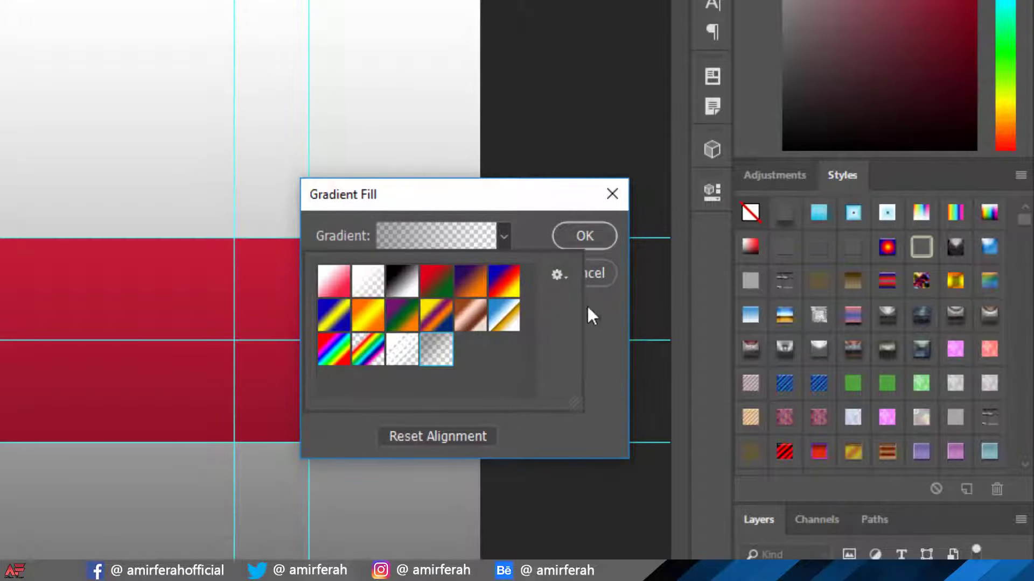
pyautogui.click(597, 310)
# Step: Make the gradient Radial and reversed at 400% scale, and apply it
pyautogui.click(441, 269)
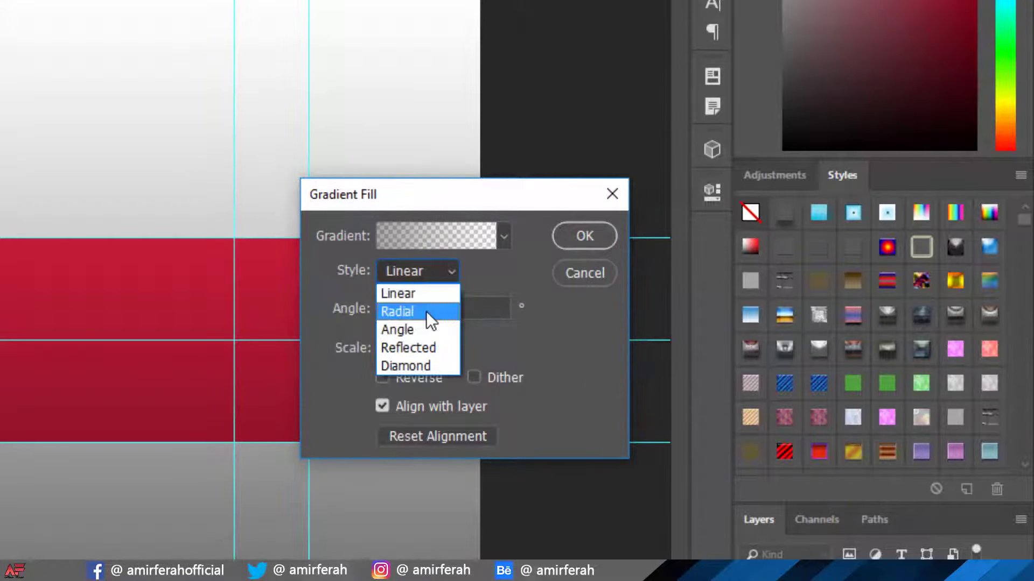
pyautogui.click(425, 310)
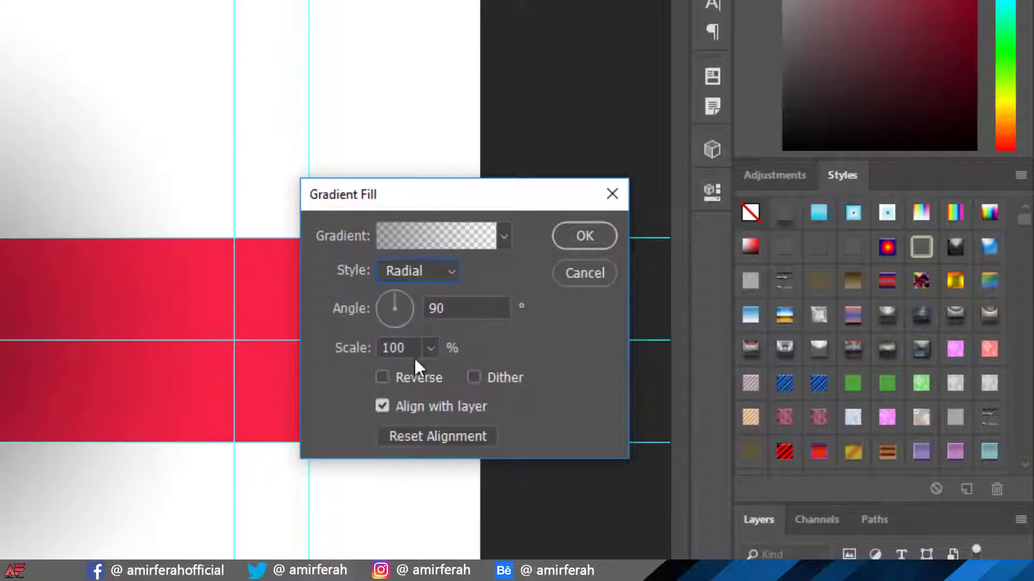
pyautogui.click(391, 376)
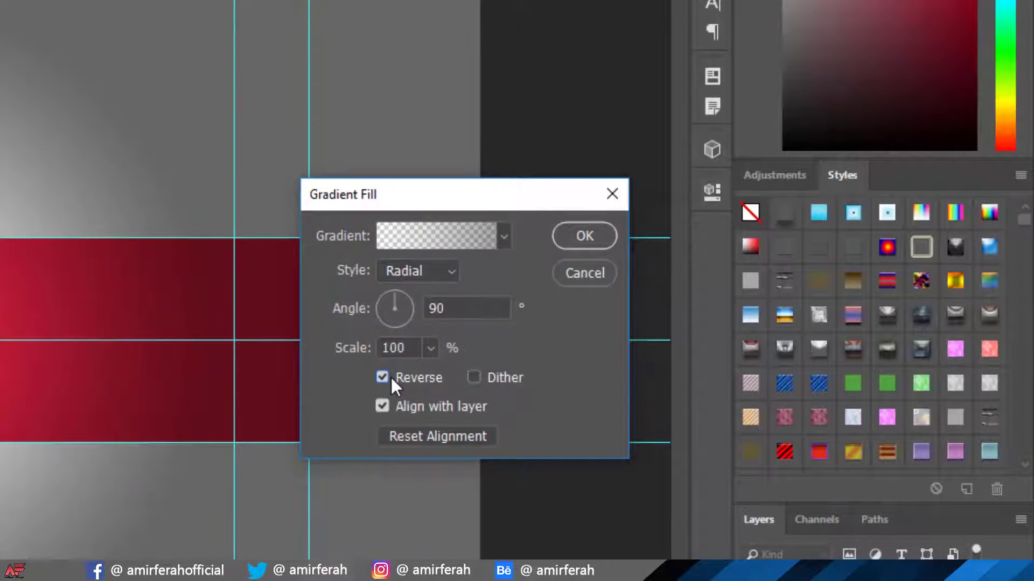
pyautogui.click(430, 349)
pyautogui.click(338, 346)
pyautogui.moveTo(416, 347); pyautogui.dragTo(376, 346)
pyautogui.write('40')
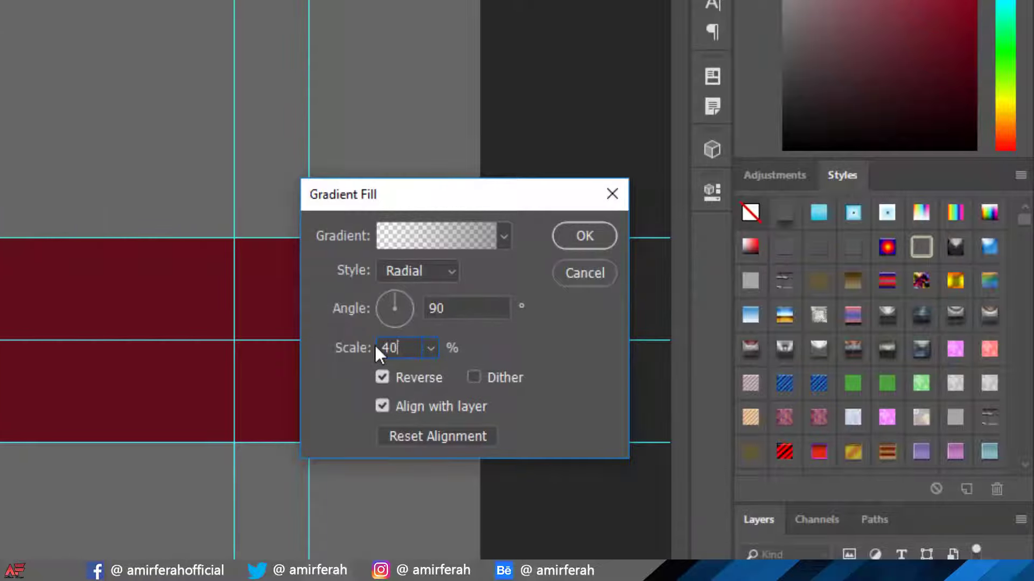
pyautogui.write('0')
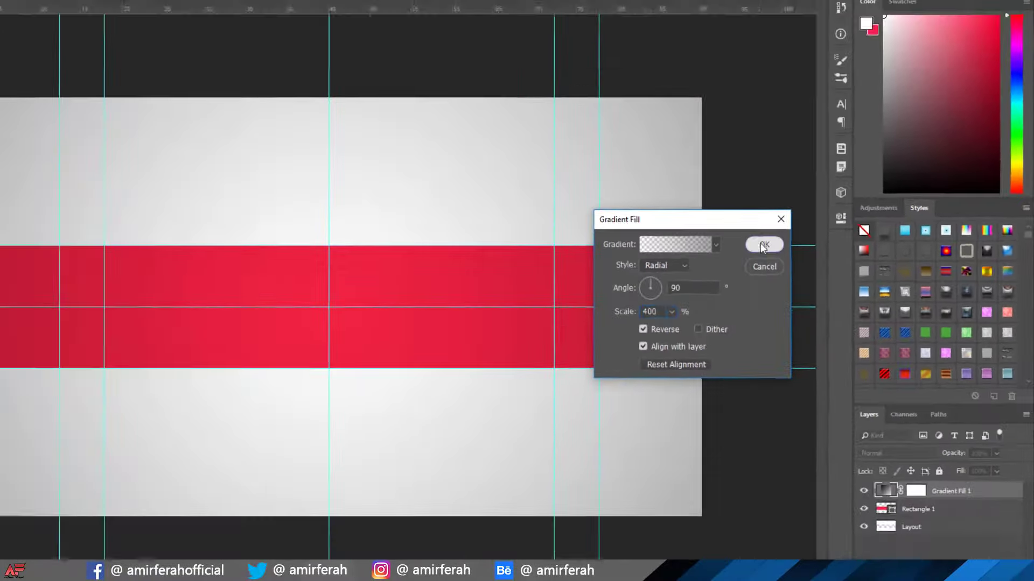
pyautogui.click(594, 236)
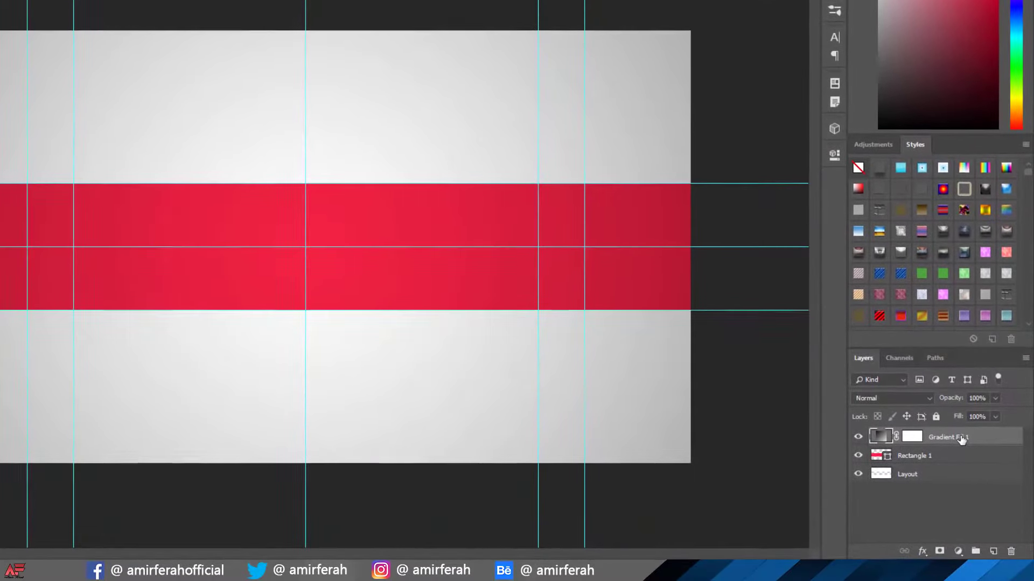
# Step: Clip the gradient fill layer to the red Rectangle 1 layer
pyautogui.rightClick(962, 439)
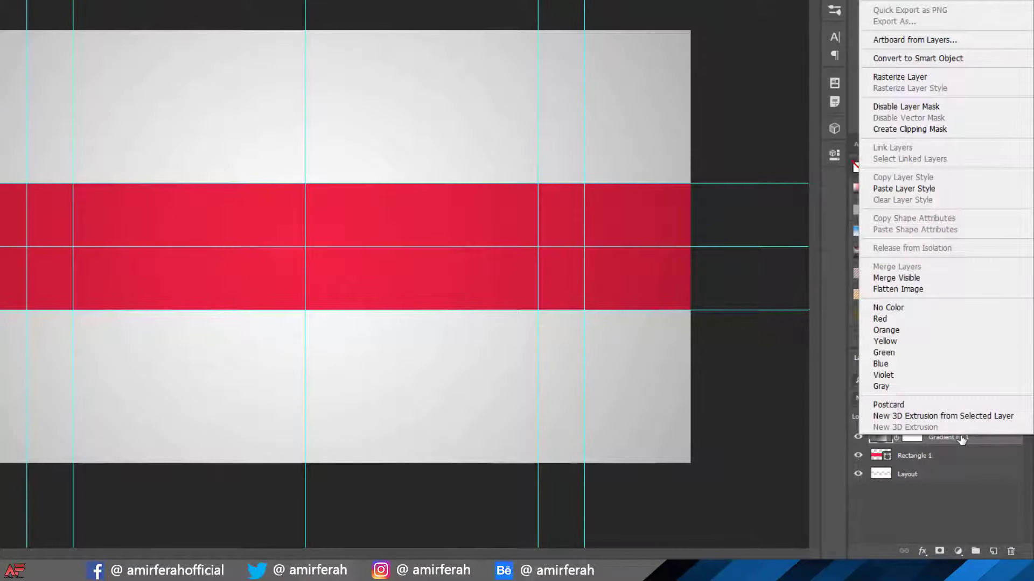
pyautogui.click(895, 131)
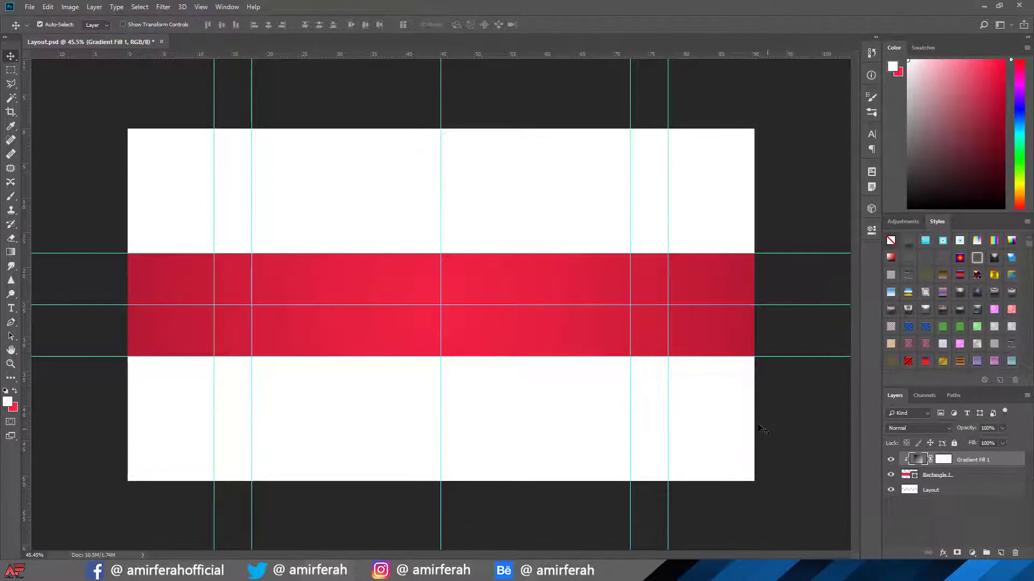
pyautogui.scroll(-1, 759, 428)
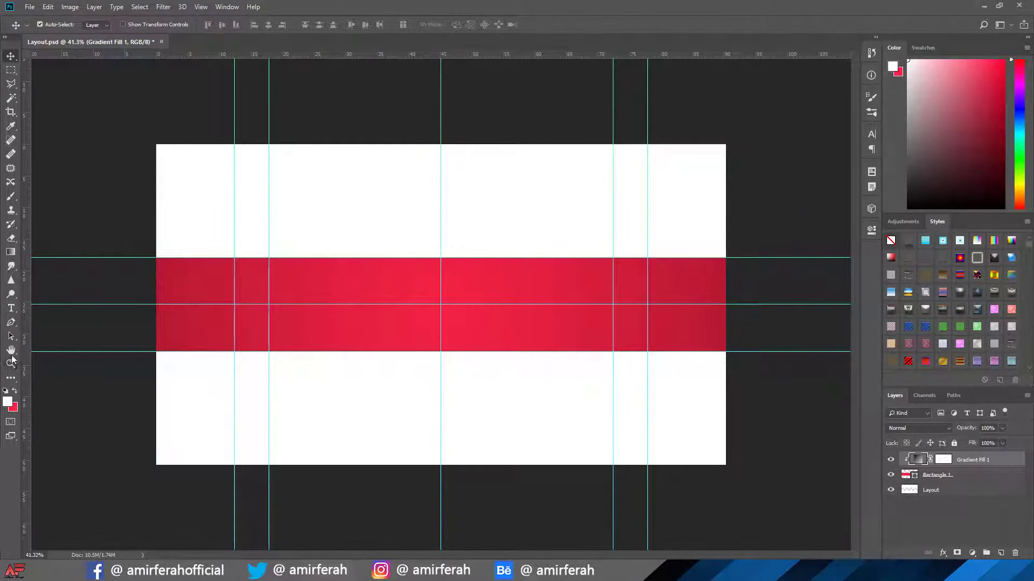
pyautogui.click(11, 308)
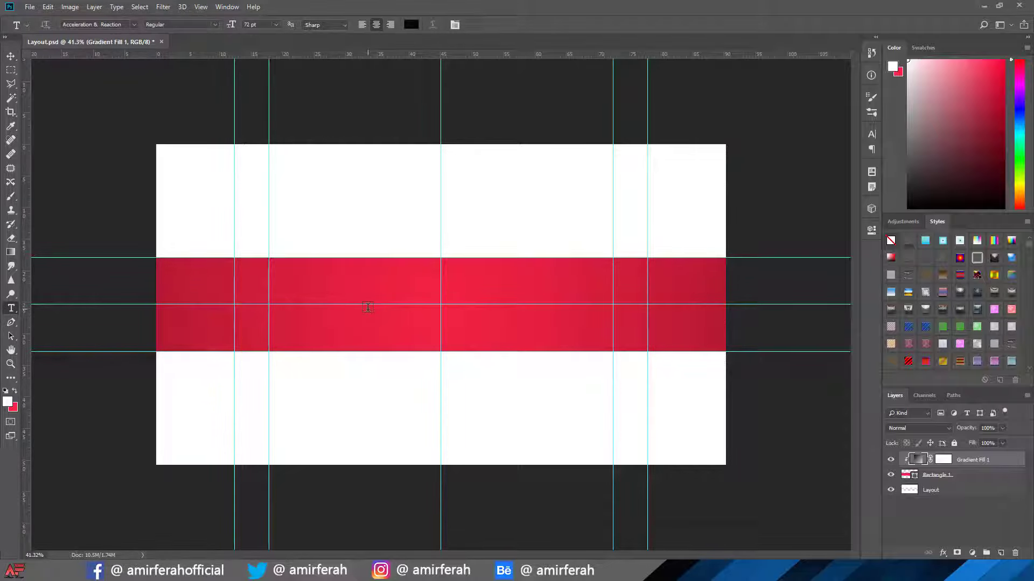
pyautogui.click(368, 307)
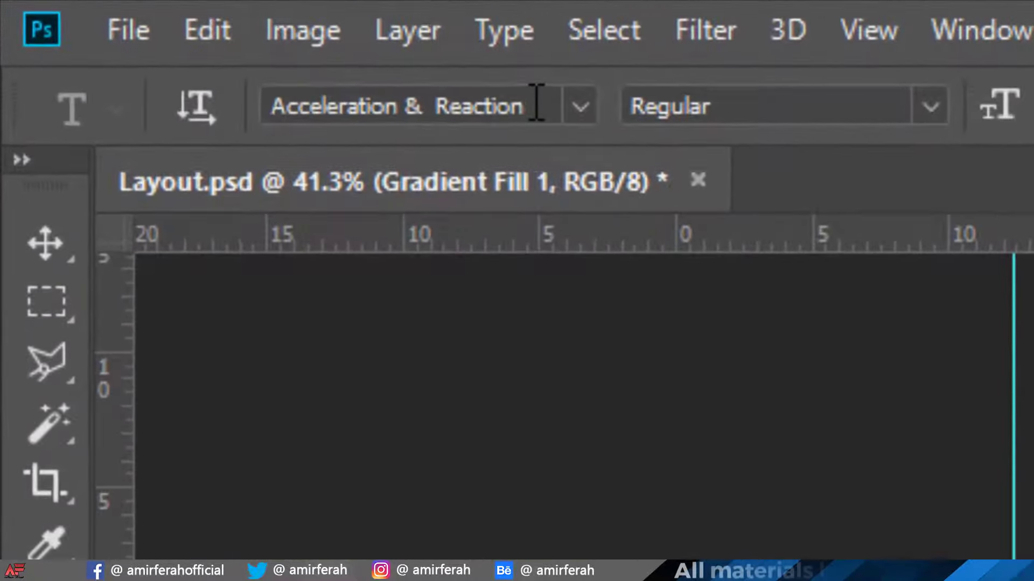
pyautogui.click(125, 24)
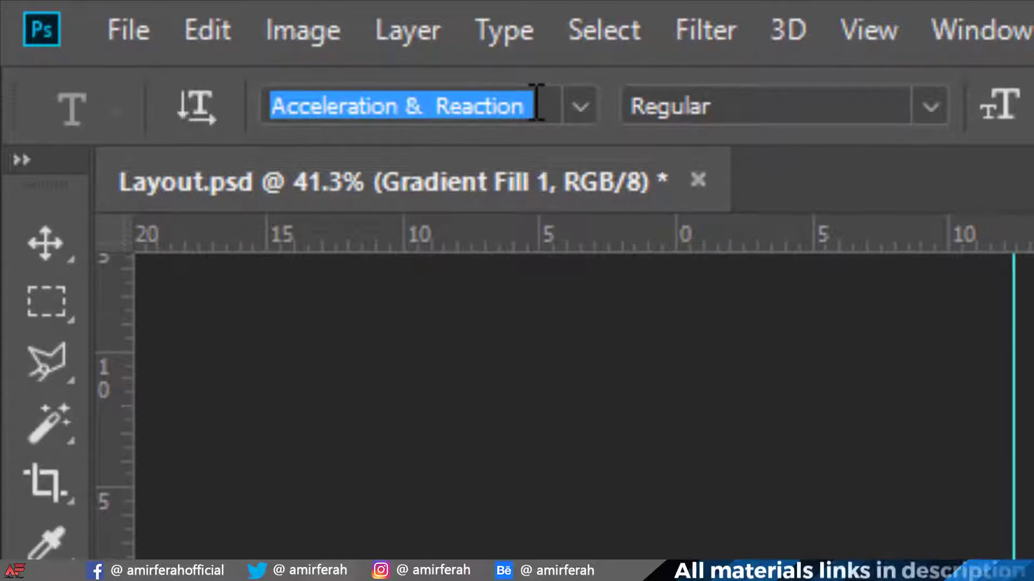
pyautogui.write('le')
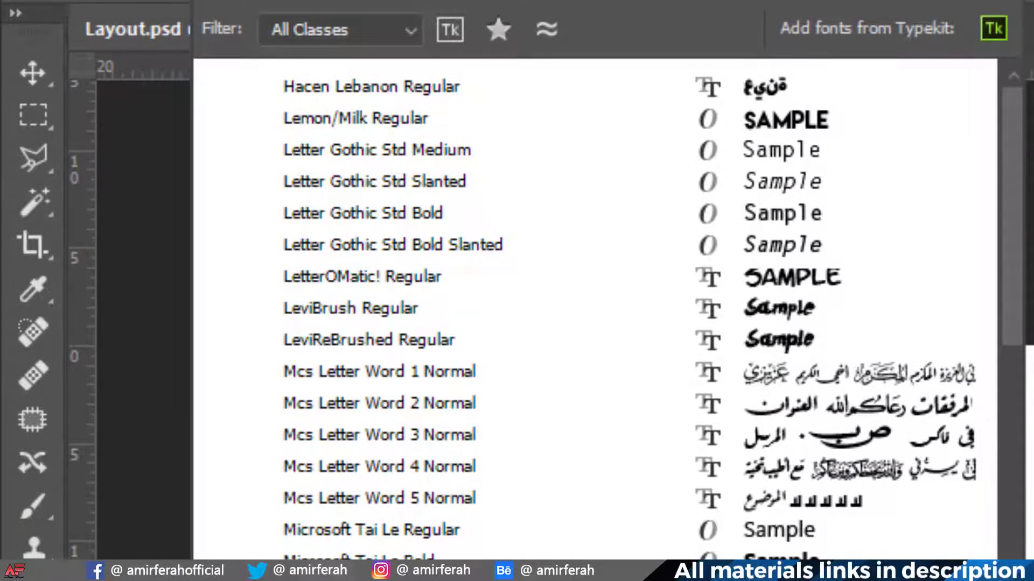
pyautogui.write('ve')
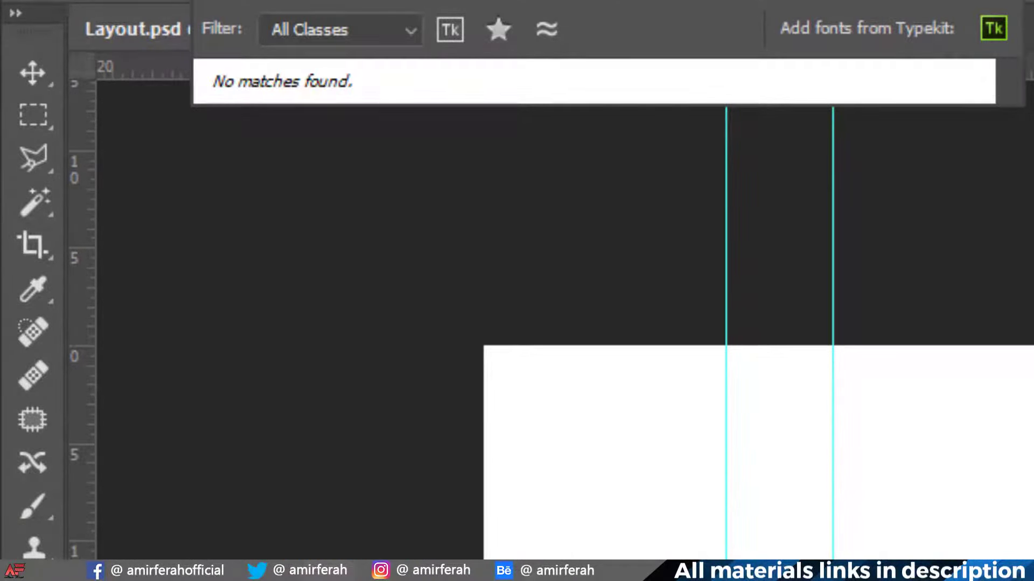
pyautogui.press('BackSpace')
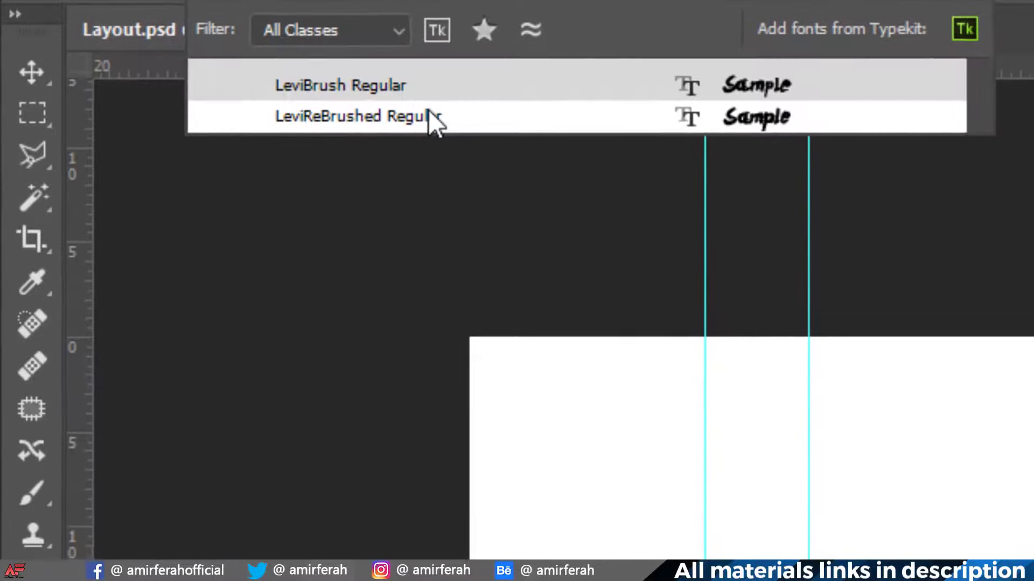
pyautogui.click(450, 120)
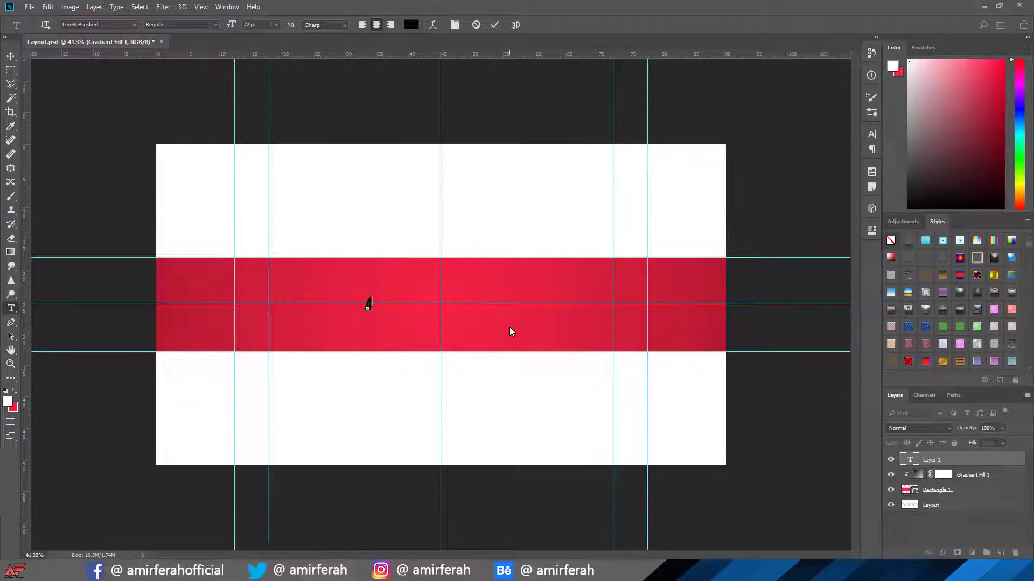
pyautogui.write('AMIR')
pyautogui.write(' FERA')
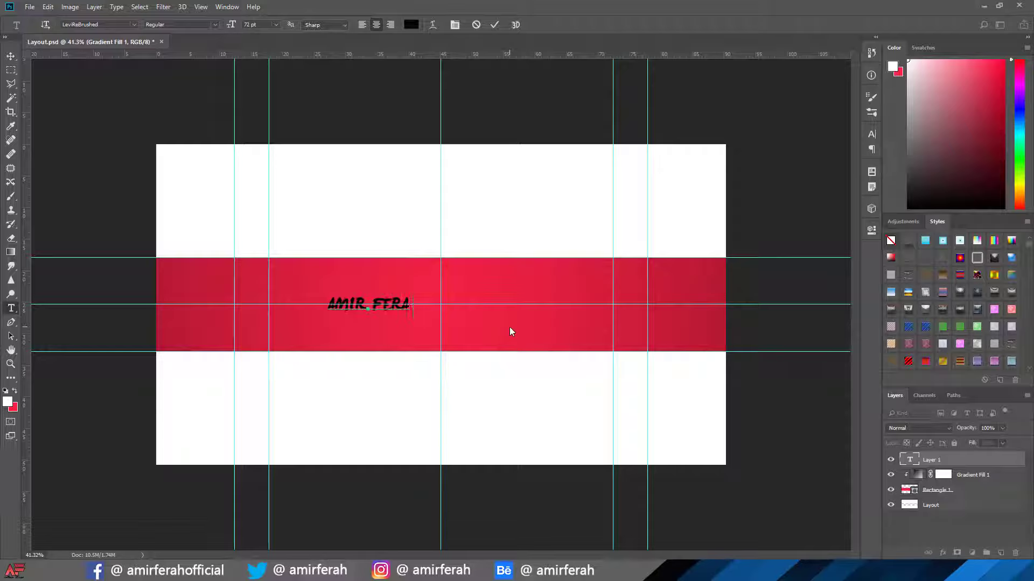
pyautogui.write('H')
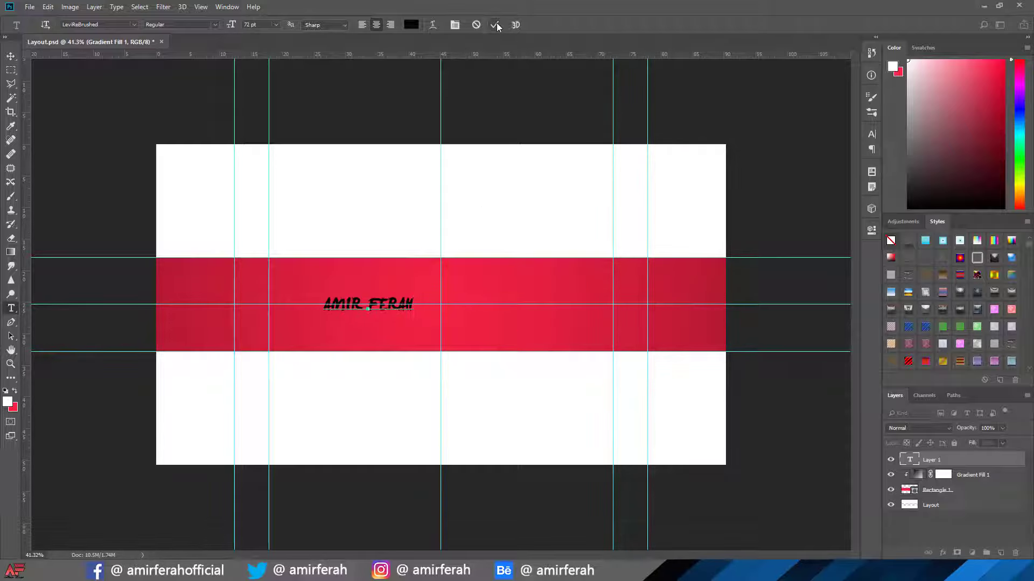
pyautogui.click(495, 25)
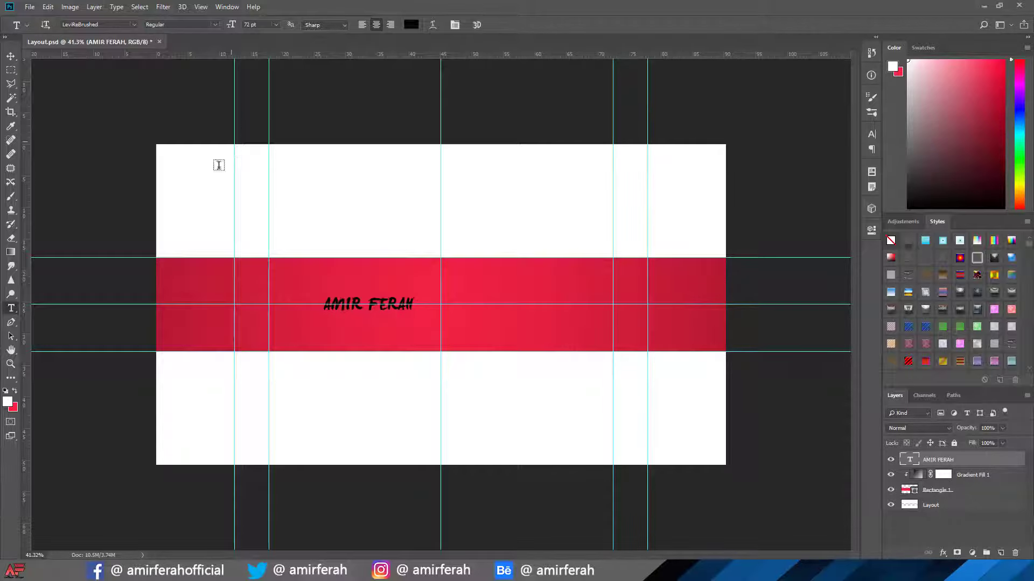
# Step: Change the AMIR FERAH text colour to white (ffffff)
pyautogui.doubleClick(909, 461)
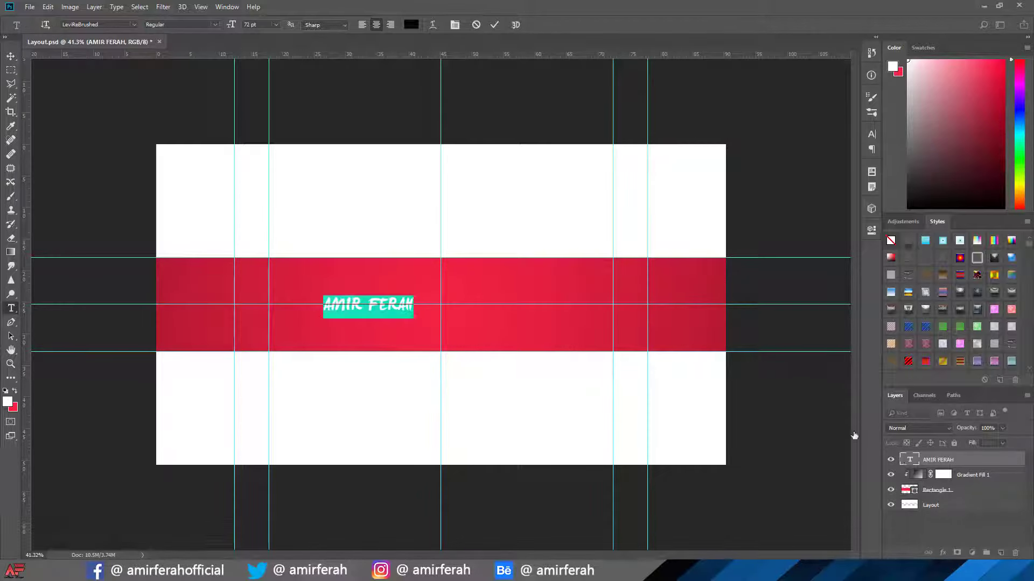
pyautogui.click(411, 24)
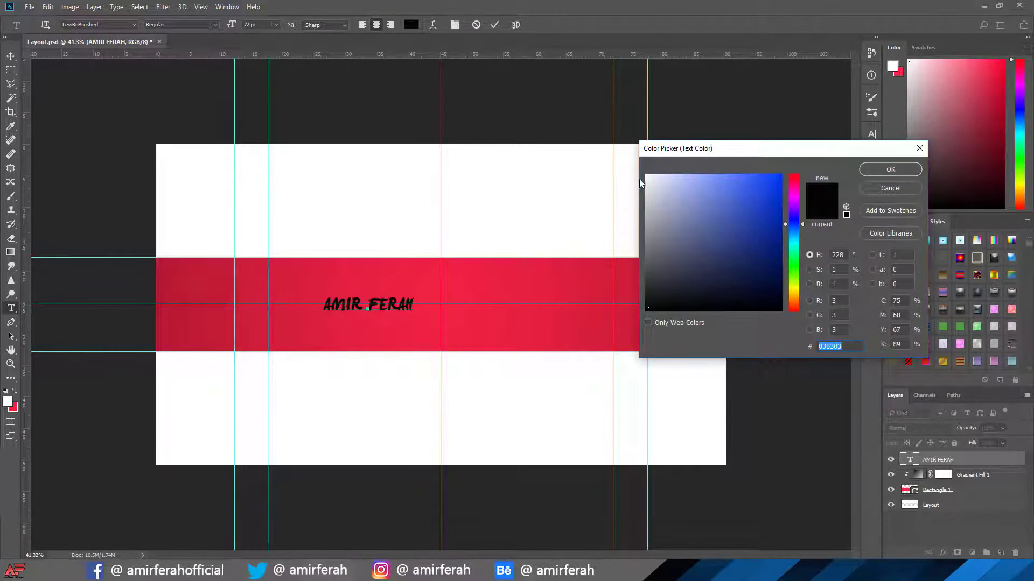
pyautogui.click(646, 175)
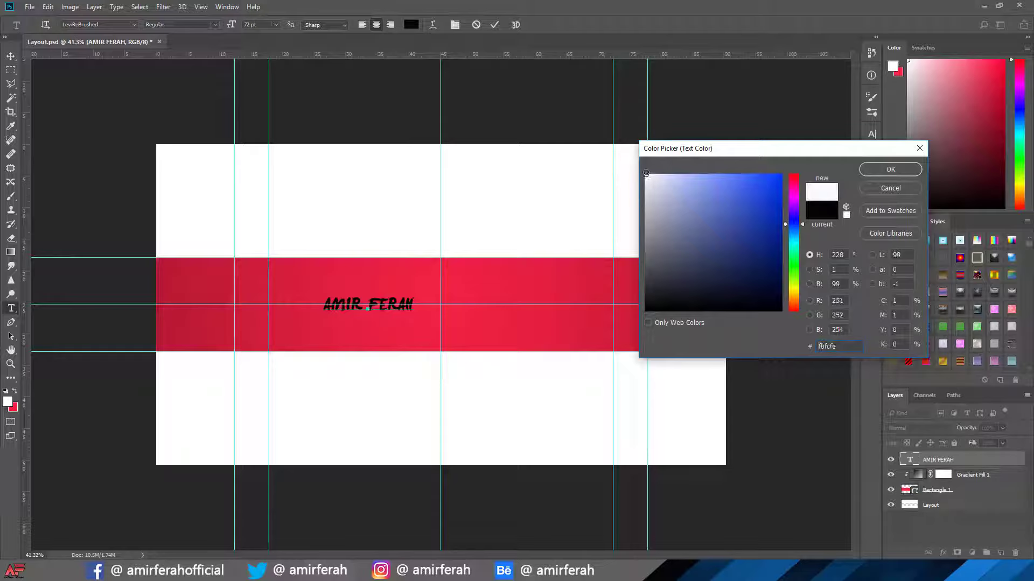
pyautogui.click(877, 169)
pyautogui.click(495, 25)
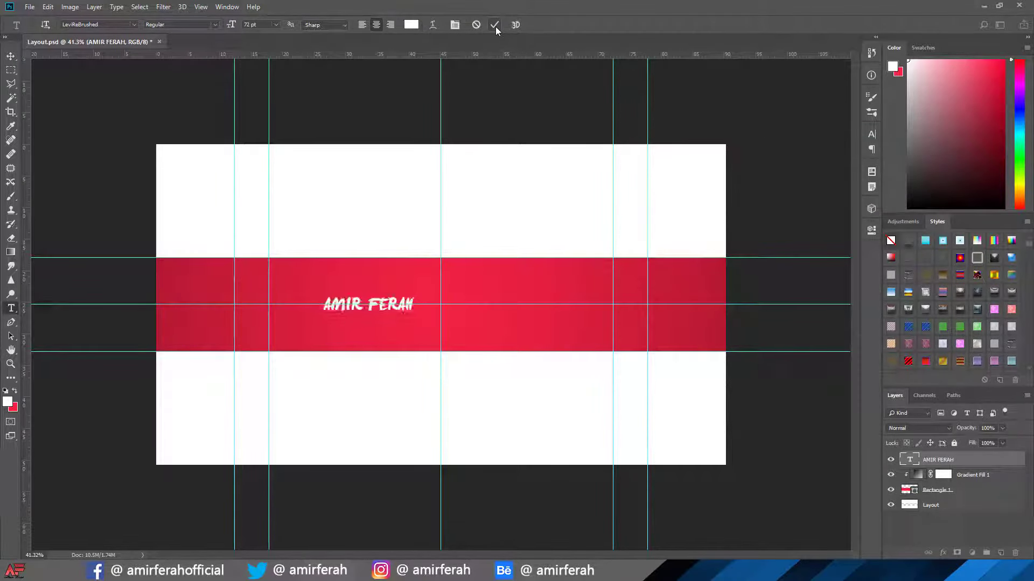
pyautogui.click(11, 57)
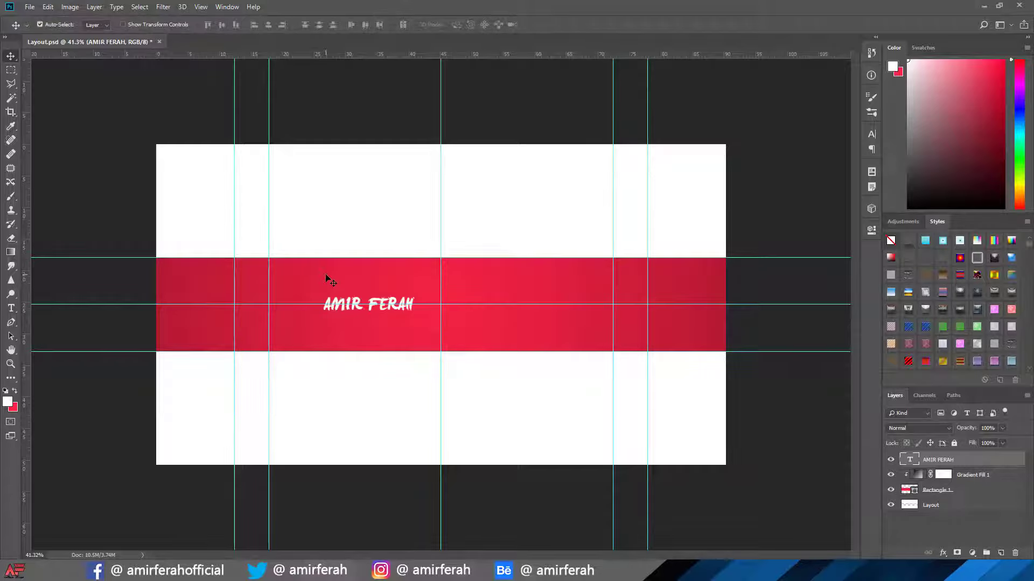
pyautogui.hotkey('ctrl', 't')
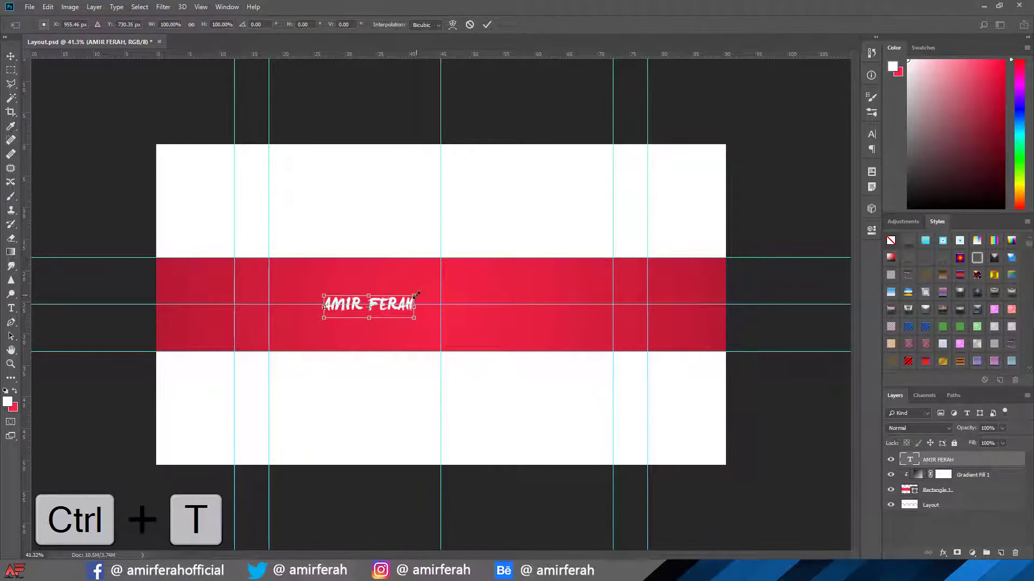
pyautogui.moveTo(415, 295); pyautogui.dragTo(539, 264)
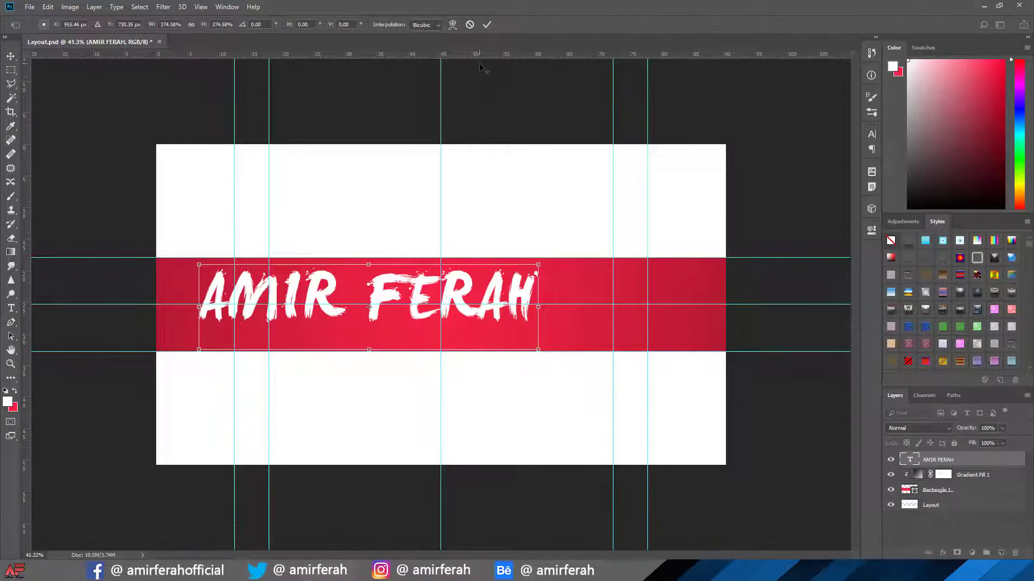
pyautogui.click(486, 27)
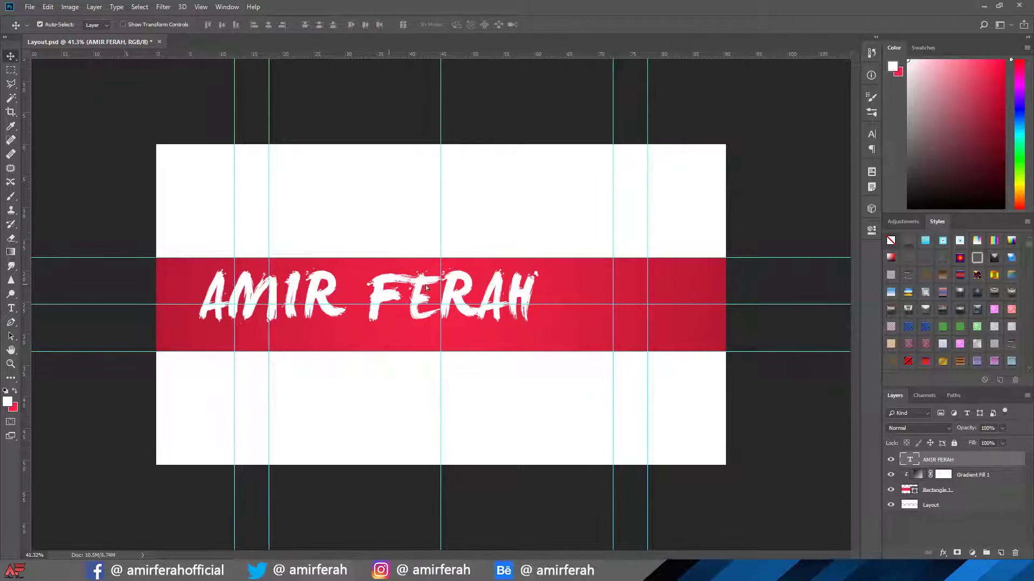
pyautogui.moveTo(377, 294); pyautogui.dragTo(460, 302)
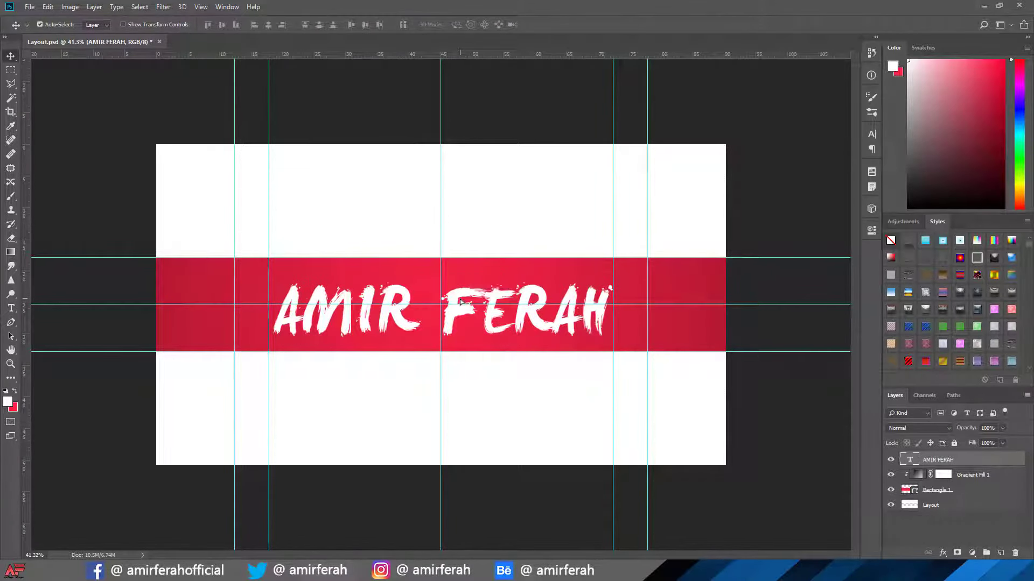
pyautogui.scroll(1, 466, 303)
pyautogui.scroll(1, 466, 304)
pyautogui.scroll(1, 465, 303)
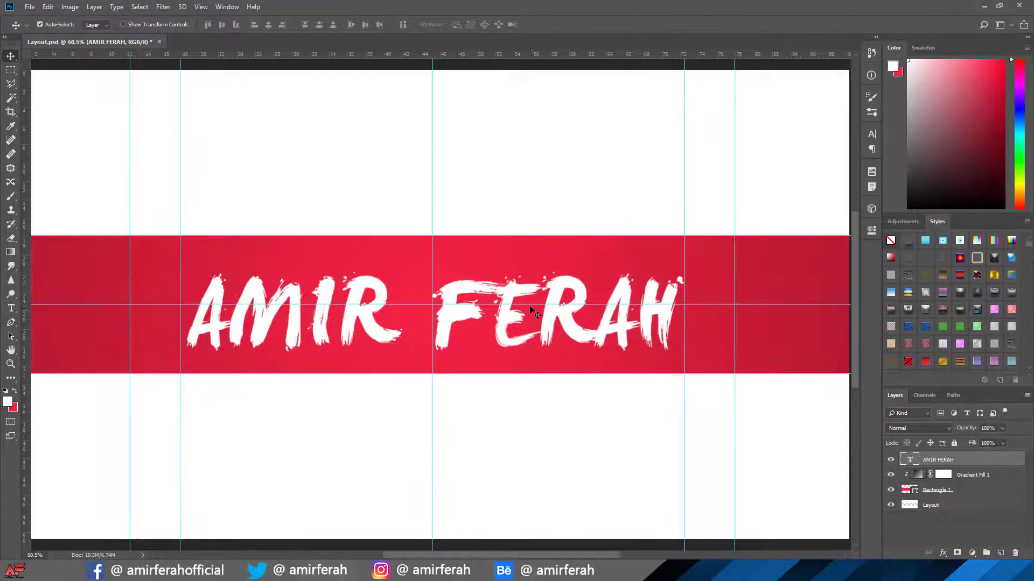
pyautogui.doubleClick(1012, 462)
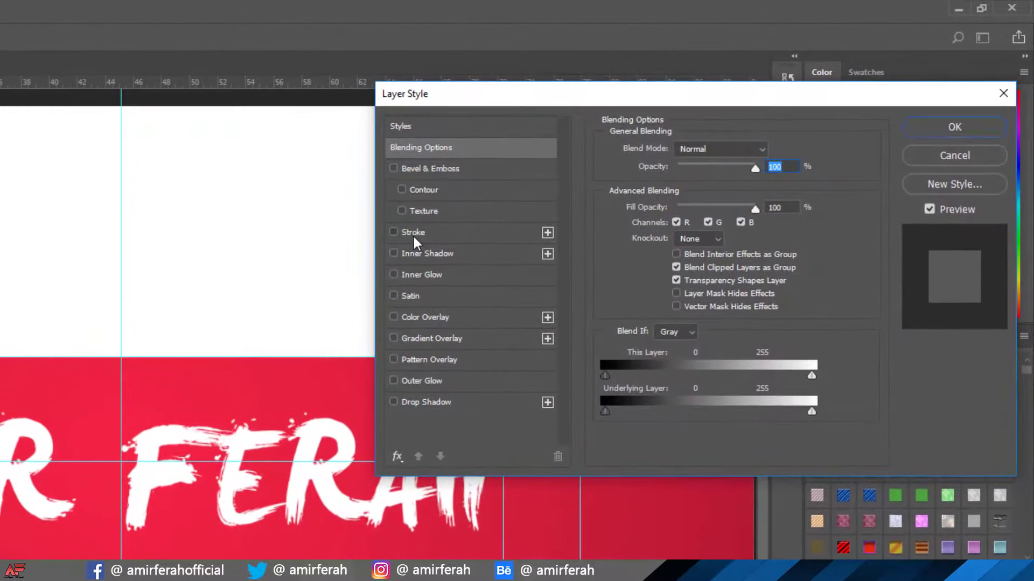
pyautogui.click(490, 206)
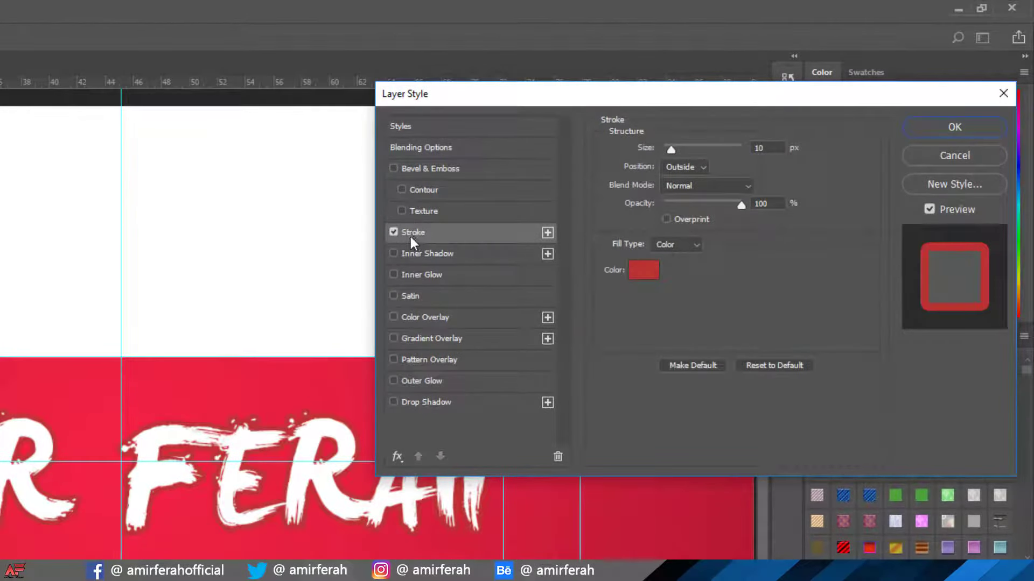
pyautogui.doubleClick(759, 148)
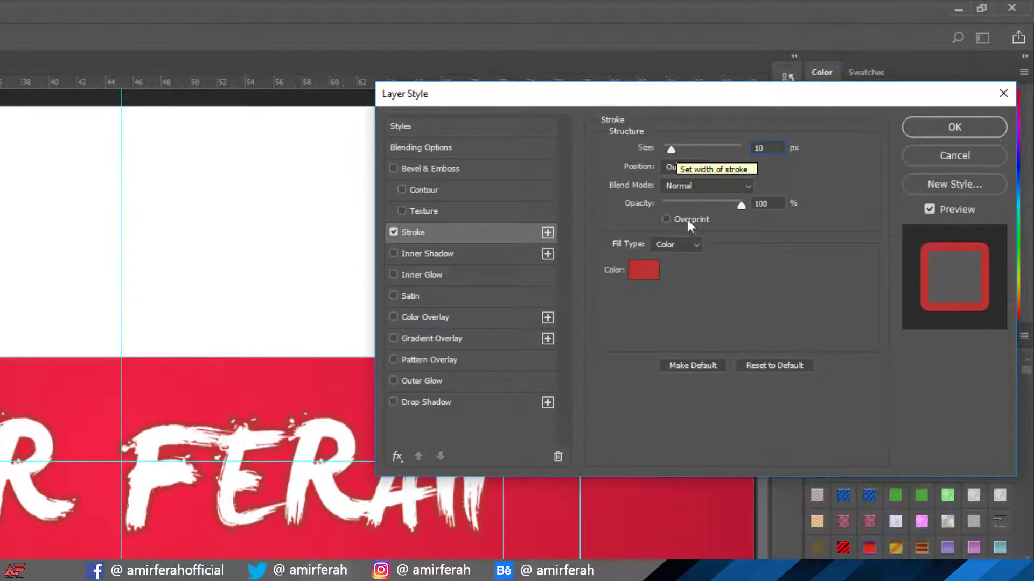
pyautogui.click(643, 270)
pyautogui.click(222, 382)
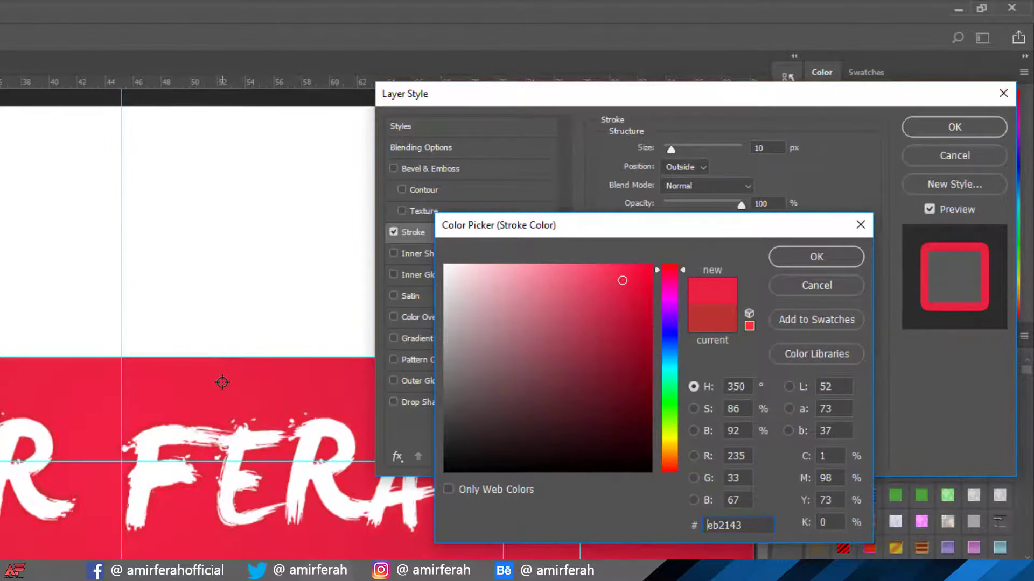
pyautogui.click(698, 313)
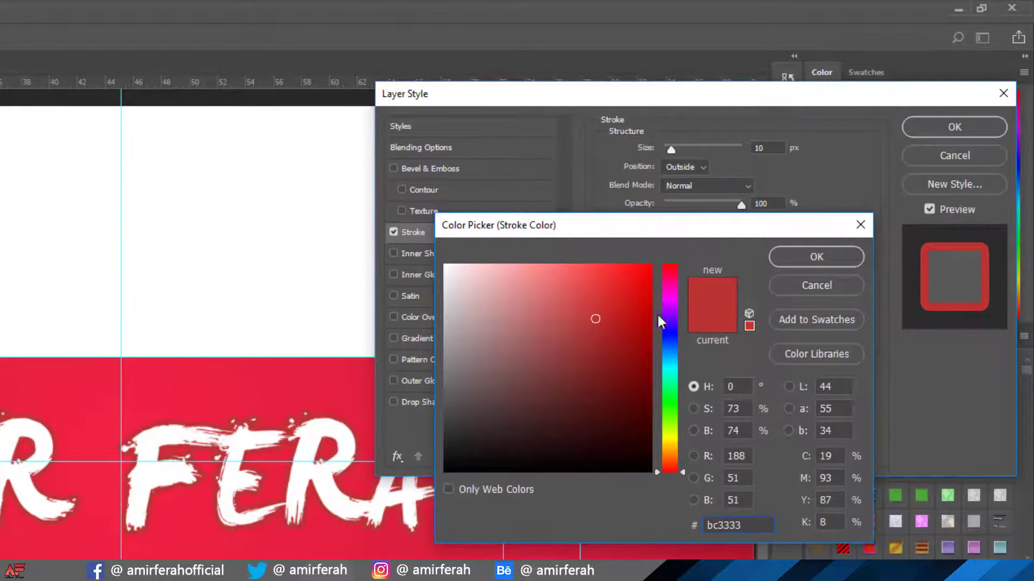
pyautogui.moveTo(595, 318); pyautogui.dragTo(615, 311)
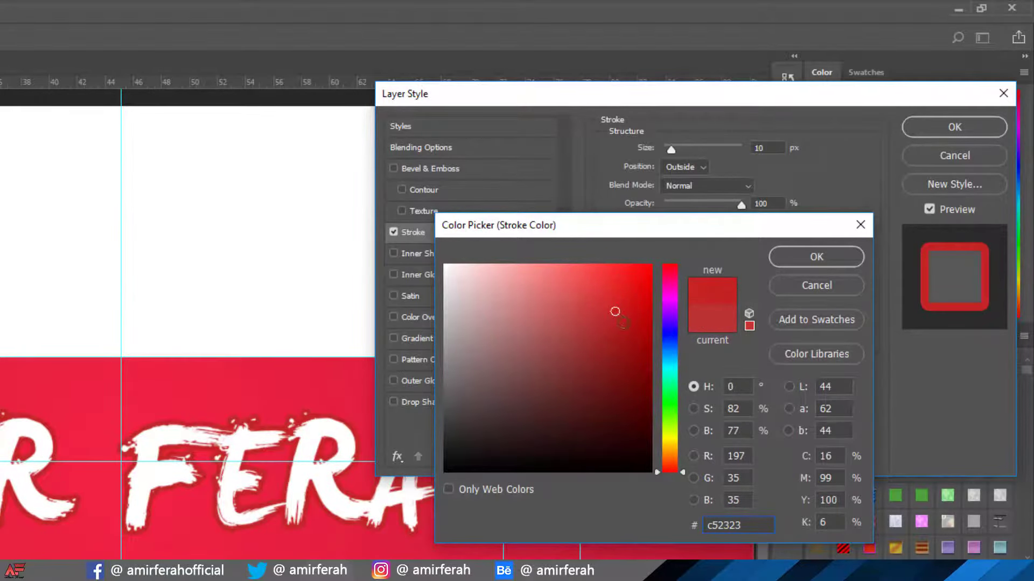
pyautogui.click(818, 256)
pyautogui.click(644, 269)
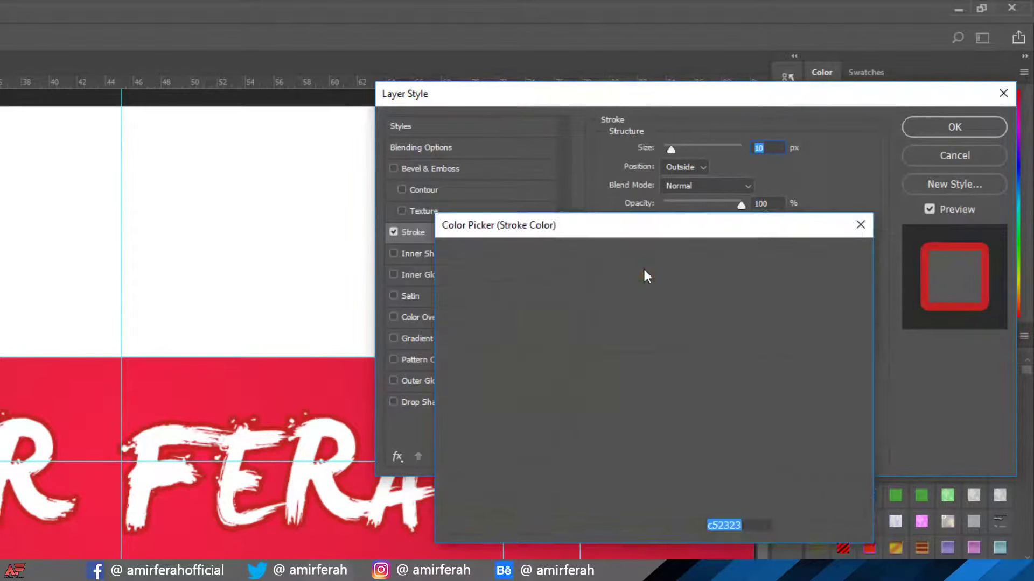
pyautogui.click(593, 334)
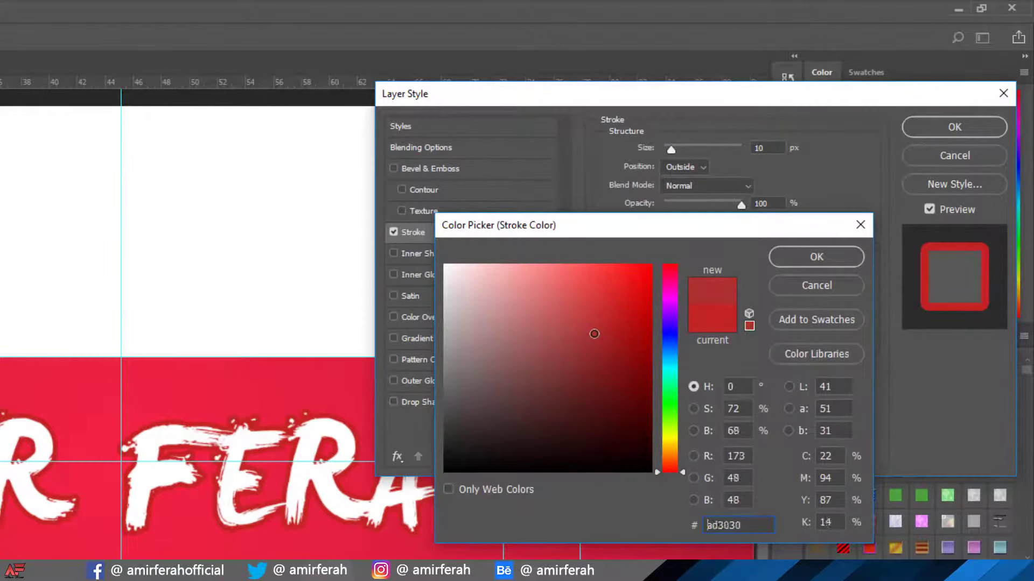
pyautogui.click(810, 258)
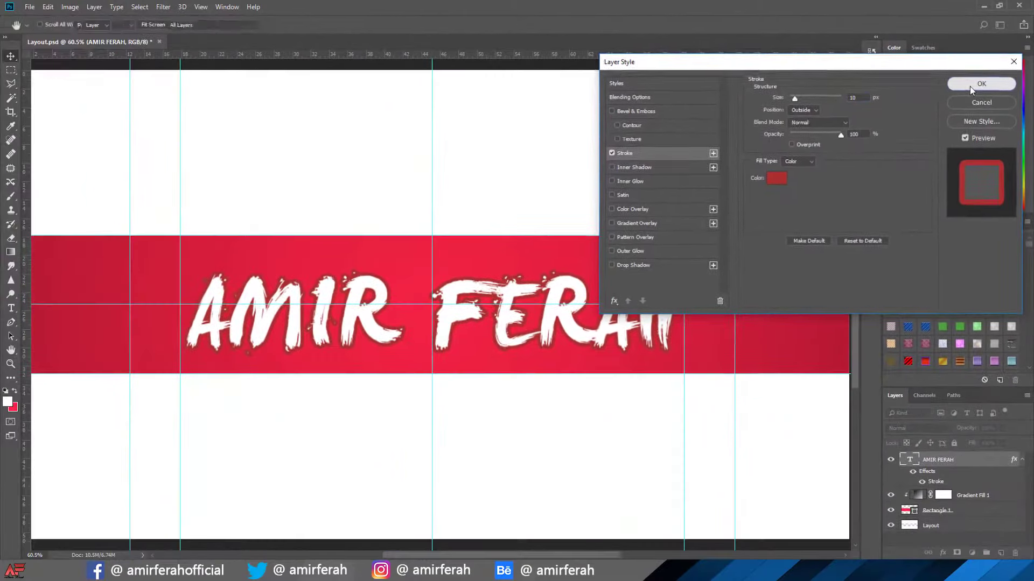
pyautogui.click(964, 107)
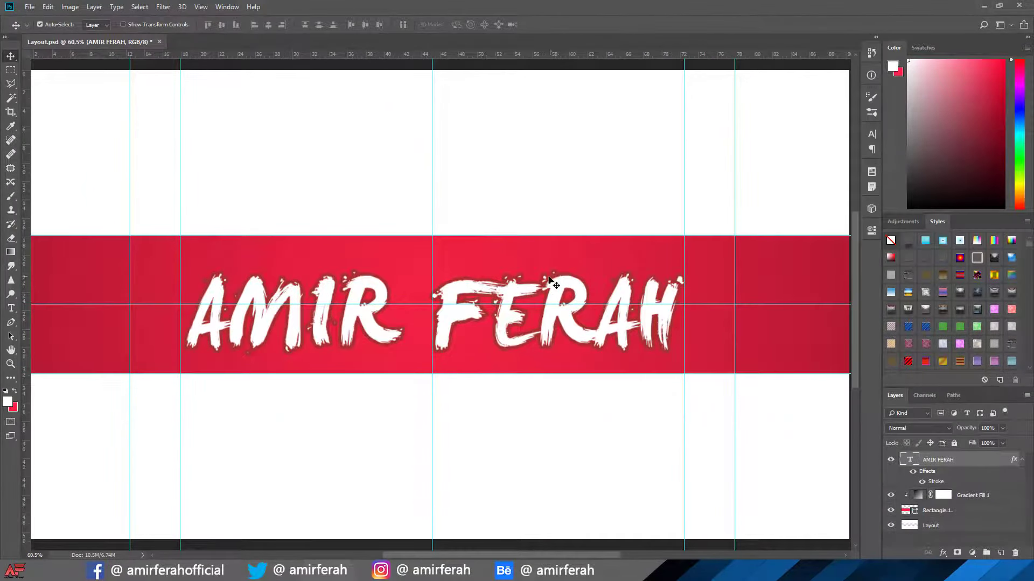
# Step: Duplicate the AMIR FERAH text and retype the copy as 'THE OFFICIAL YOUTUBE CHAN'
pyautogui.moveTo(517, 294)
pyautogui.mouseDown()
pyautogui.moveTo(510, 313)
pyautogui.moveTo(560, 296)
pyautogui.mouseUp()
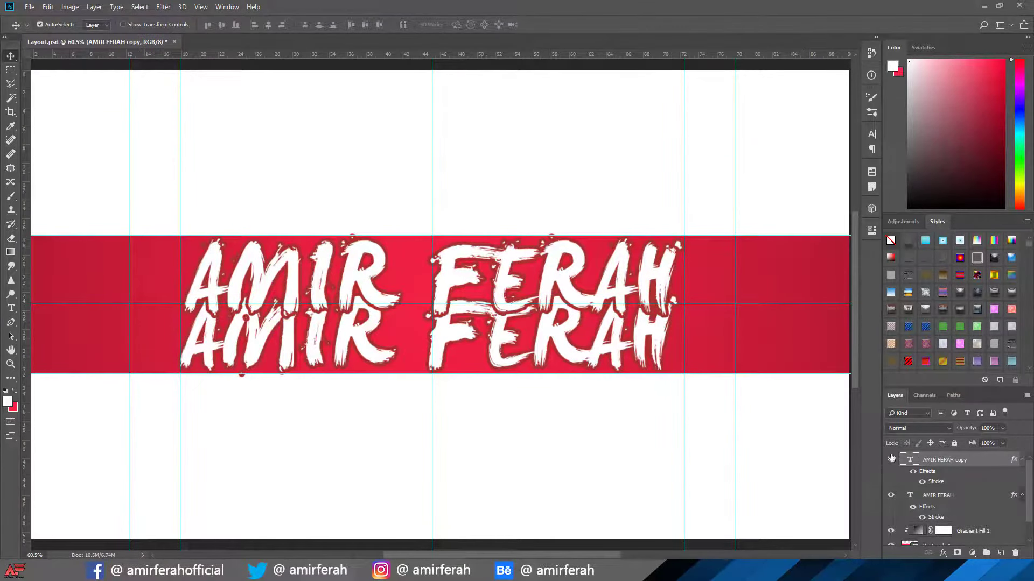
pyautogui.doubleClick(910, 460)
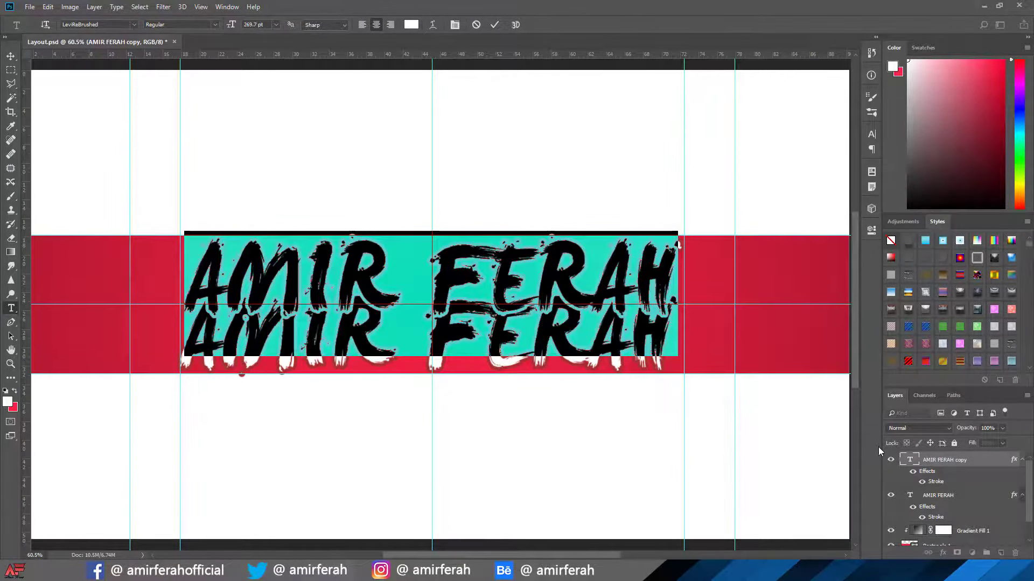
pyautogui.write('THE')
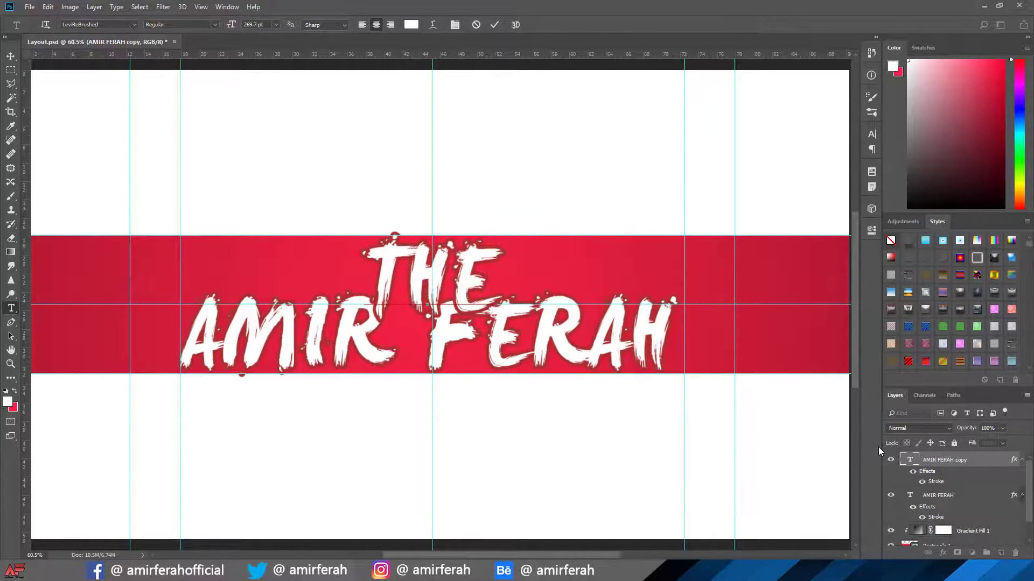
pyautogui.write(' OFFI')
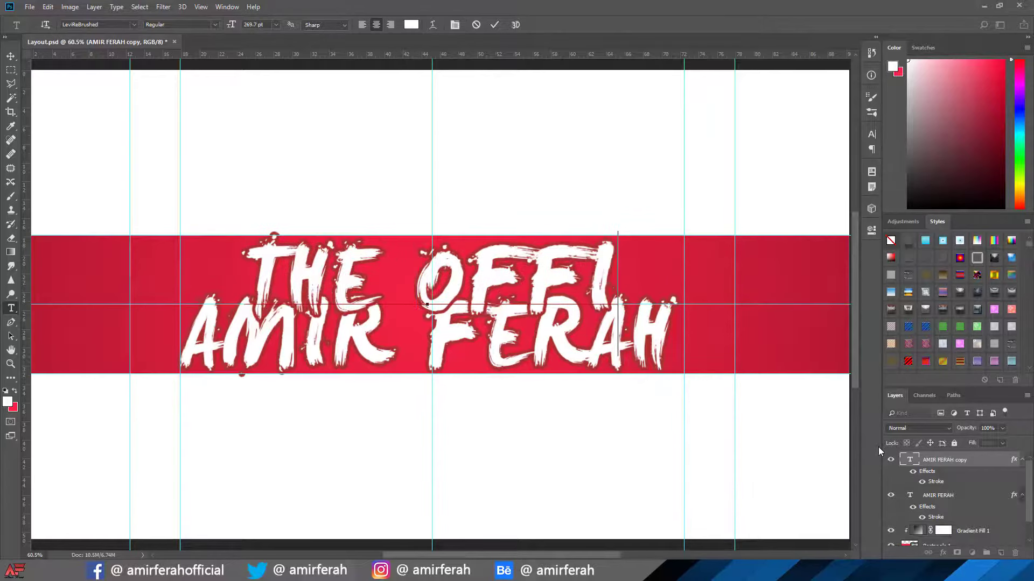
pyautogui.write('CIAL ')
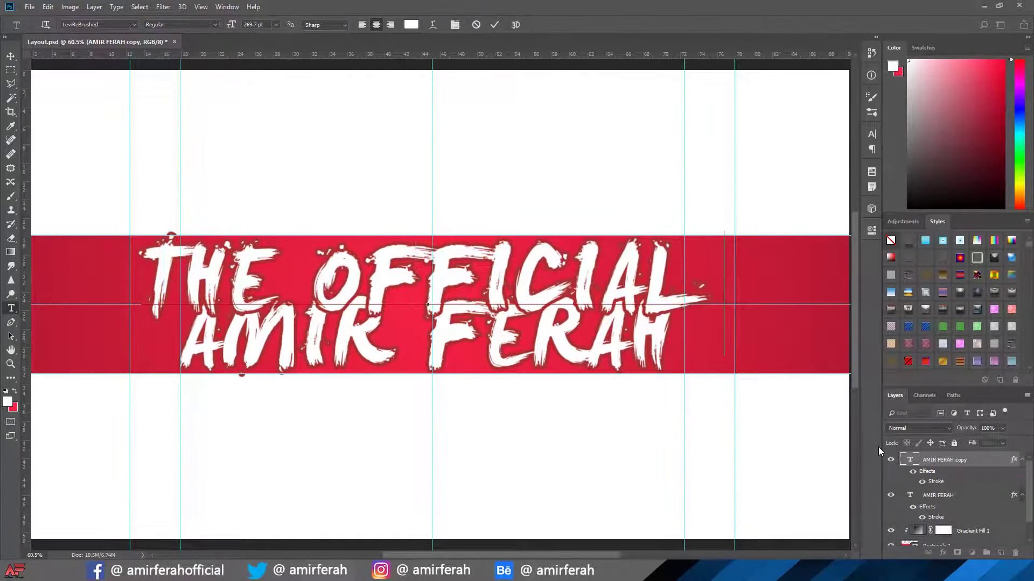
pyautogui.write('YOUT')
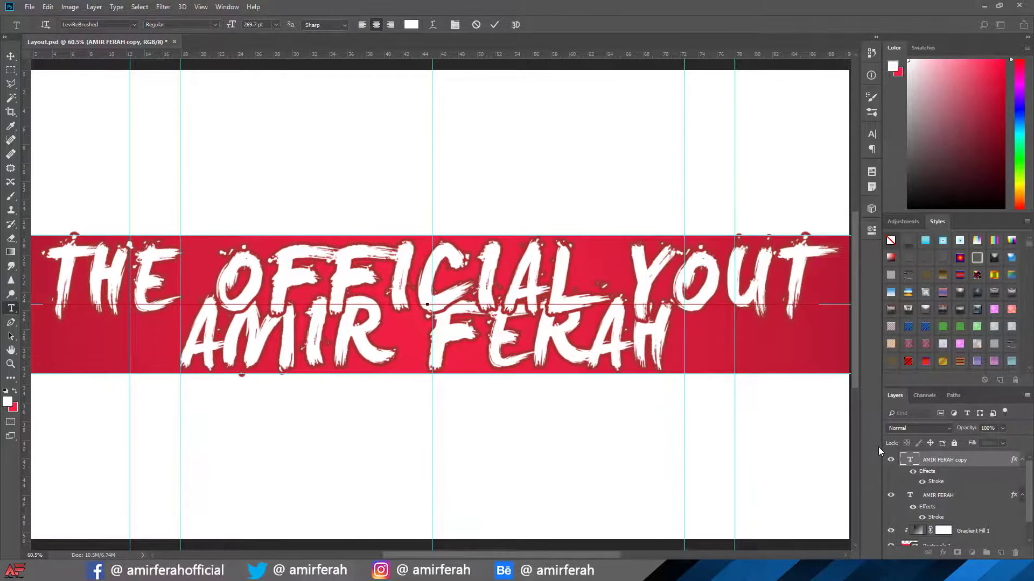
pyautogui.write('UBE ')
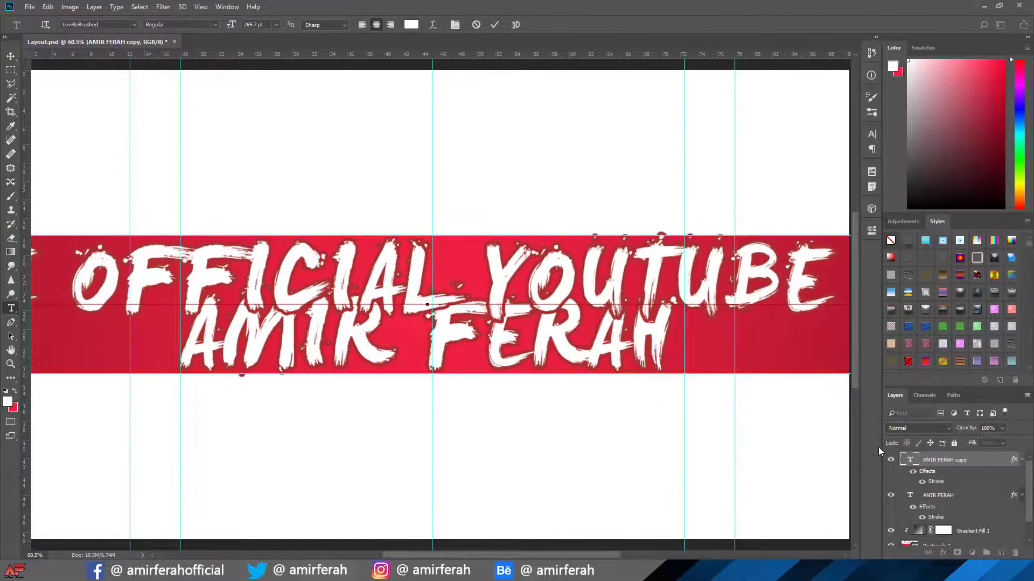
pyautogui.write('CHA')
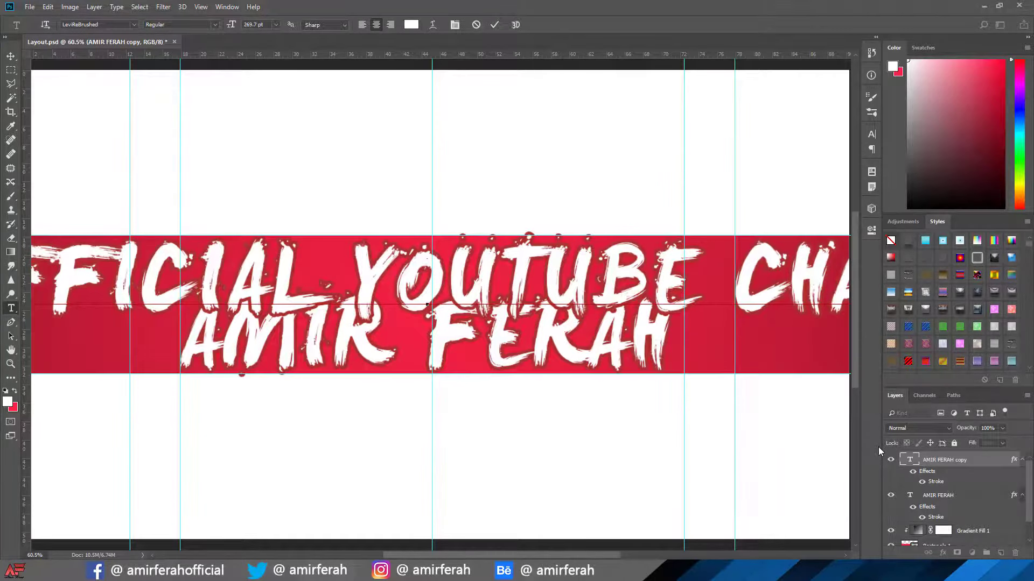
pyautogui.write('N')
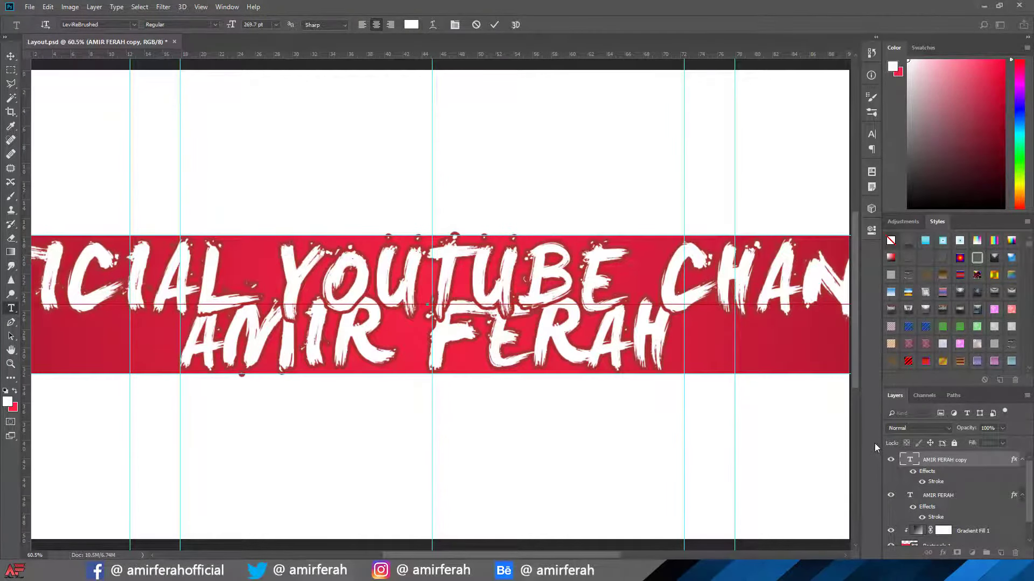
pyautogui.scroll(-3, 691, 324)
pyautogui.scroll(-2, 690, 324)
pyautogui.scroll(-2, 691, 324)
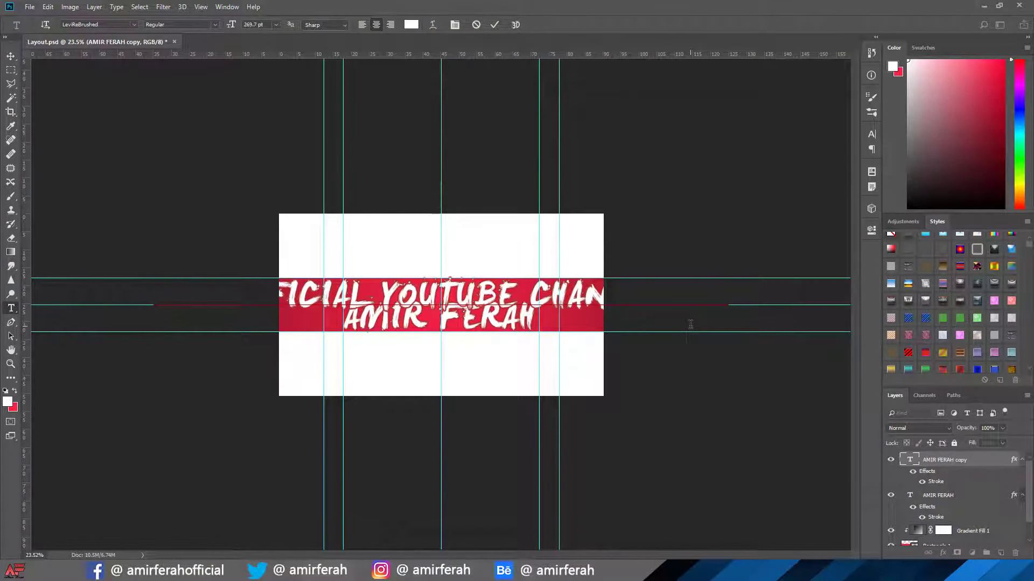
# Step: Commit the 'THE OFFICIAL YOUTUBE CHANNEL OF' text and switch to the Move tool
pyautogui.hotkey('ctrl', 't')
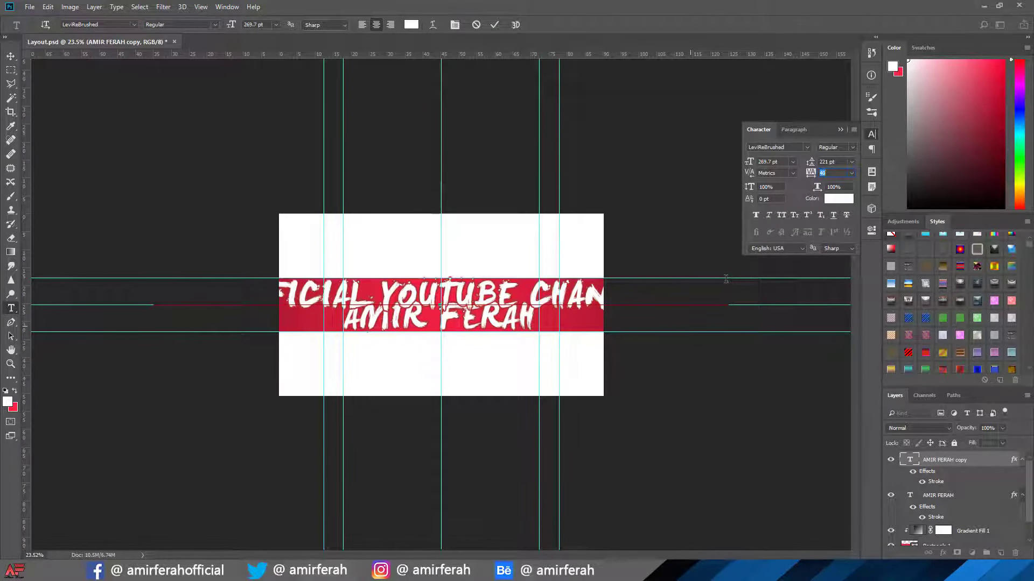
pyautogui.click(493, 25)
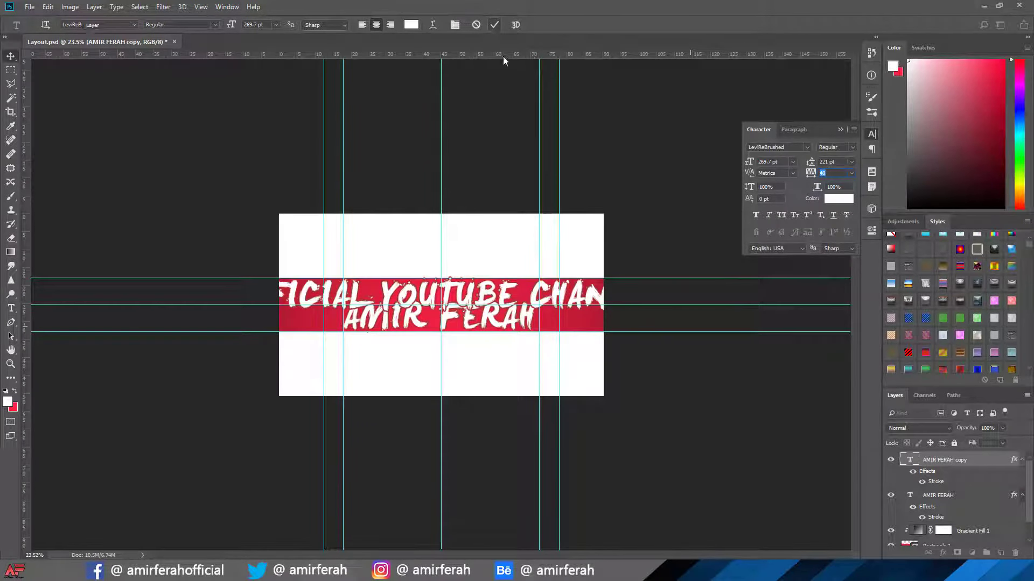
pyautogui.press('v')
pyautogui.click(840, 130)
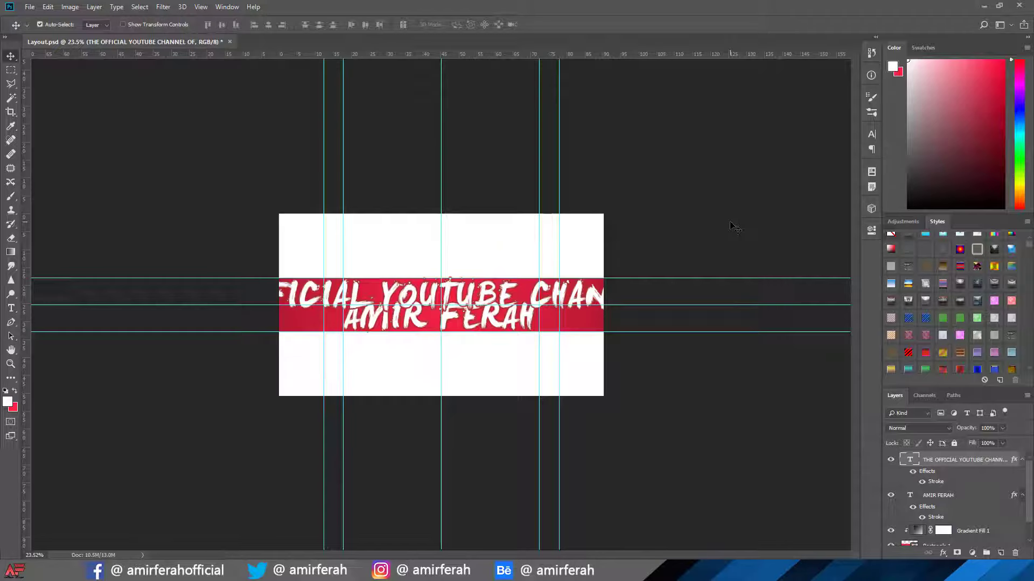
# Step: Proportionally shrink the top line to about 33% of its size
pyautogui.hotkey('ctrl', 't')
pyautogui.press('shift')
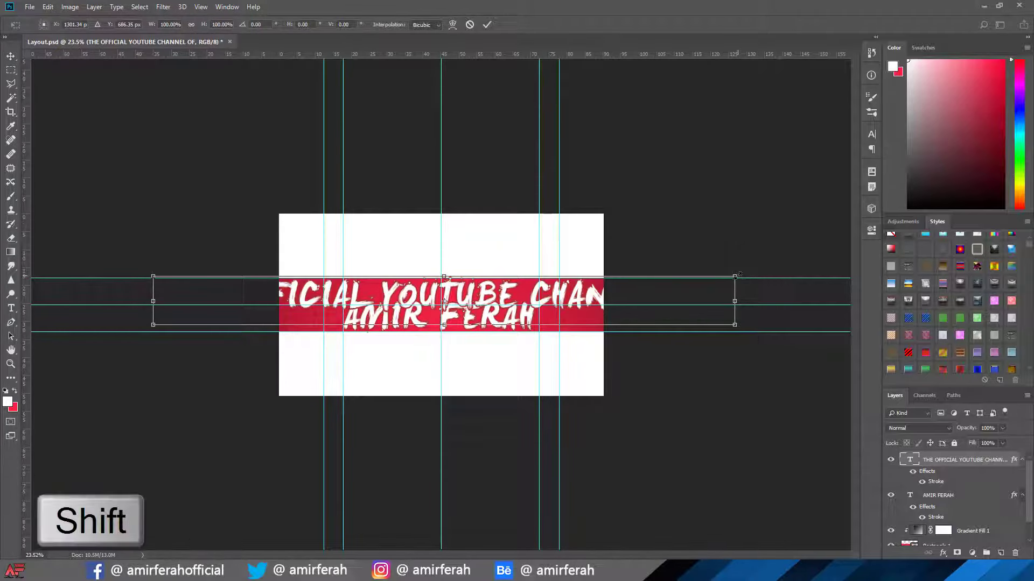
pyautogui.moveTo(736, 276); pyautogui.dragTo(542, 292)
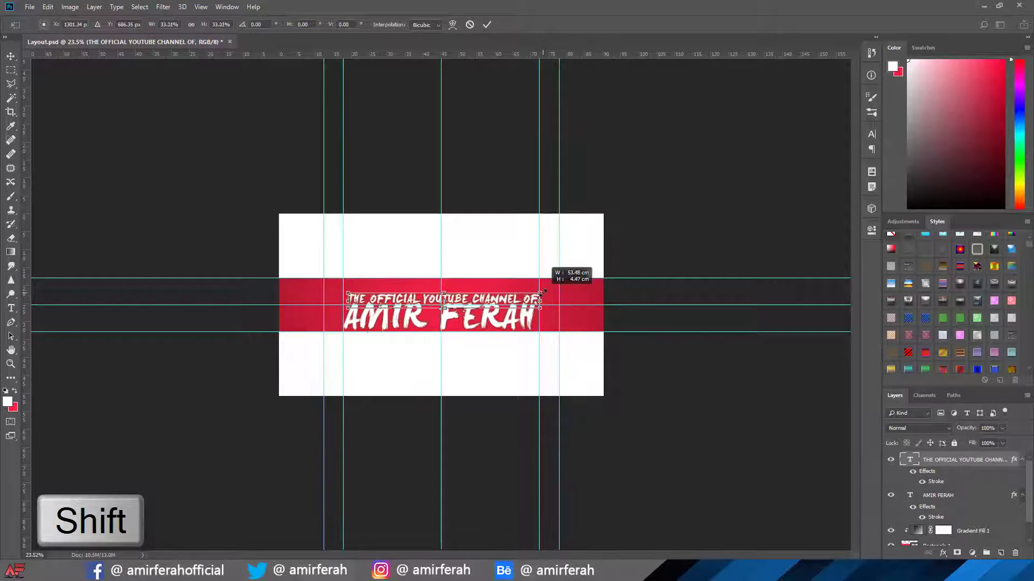
pyautogui.click(487, 24)
pyautogui.hotkey('ctrl', '+')
pyautogui.hotkey('ctrl', '+')
pyautogui.hotkey('ctrl', '+')
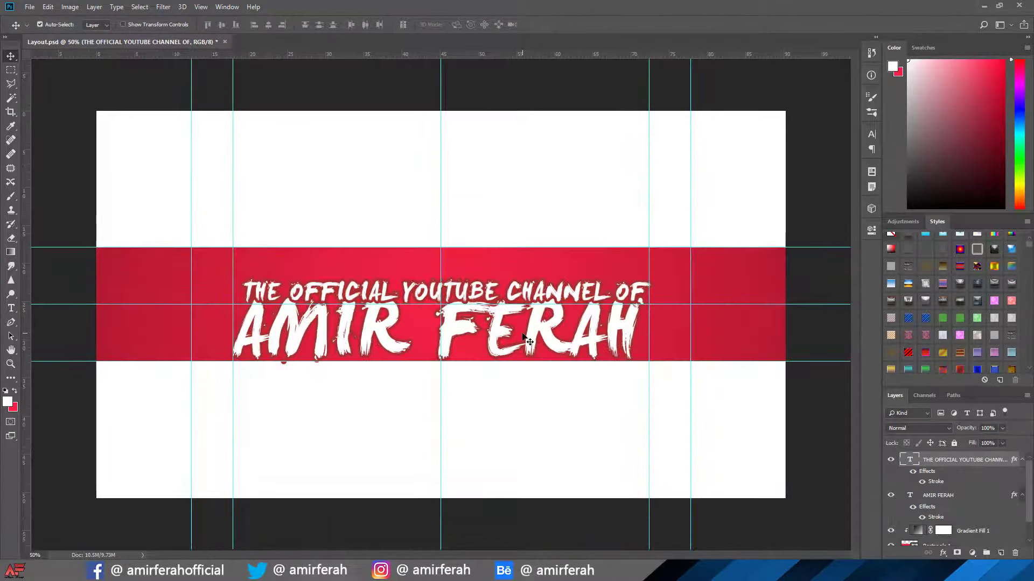
# Step: Nudge the top text line slightly higher and add an empty Layer 1 on top
pyautogui.moveTo(515, 296); pyautogui.dragTo(519, 279)
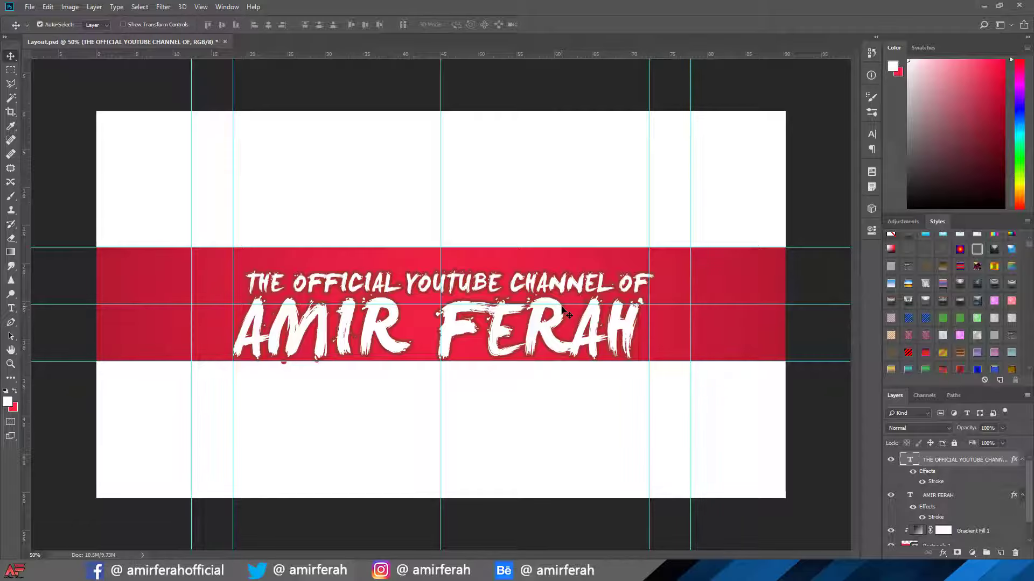
pyautogui.scroll(2, 562, 310)
pyautogui.scroll(3, 542, 303)
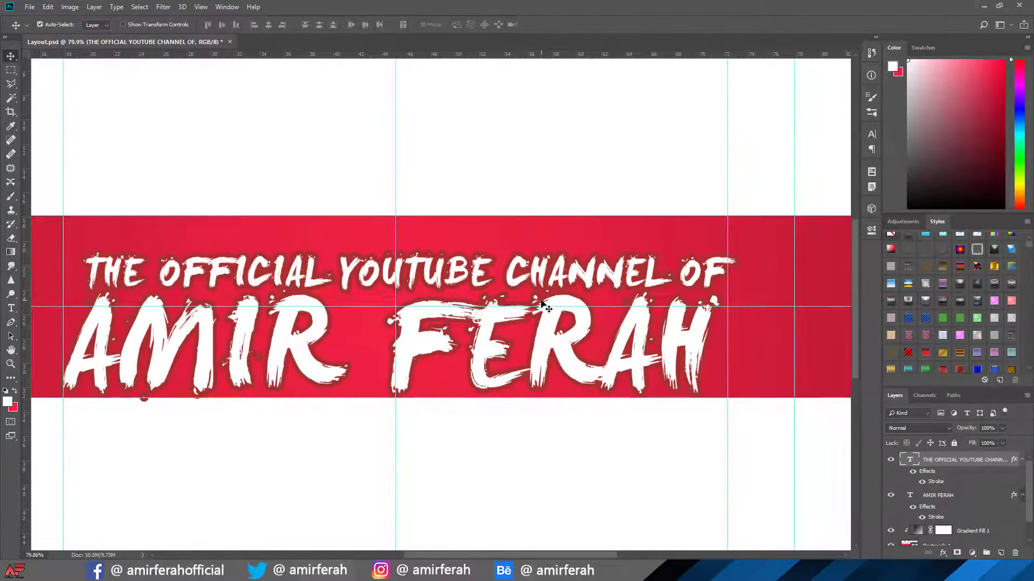
pyautogui.scroll(-3, 543, 306)
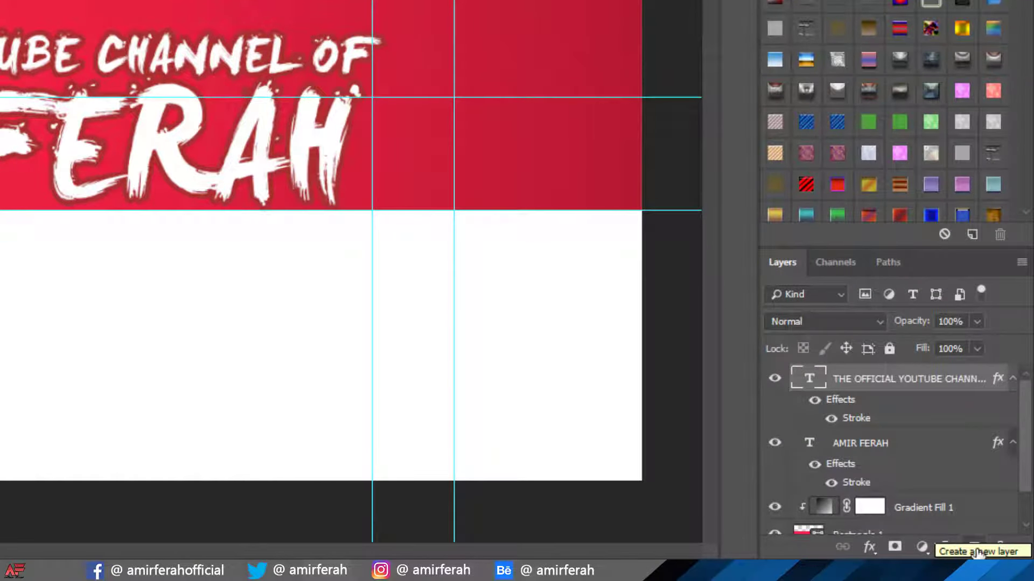
pyautogui.click(976, 548)
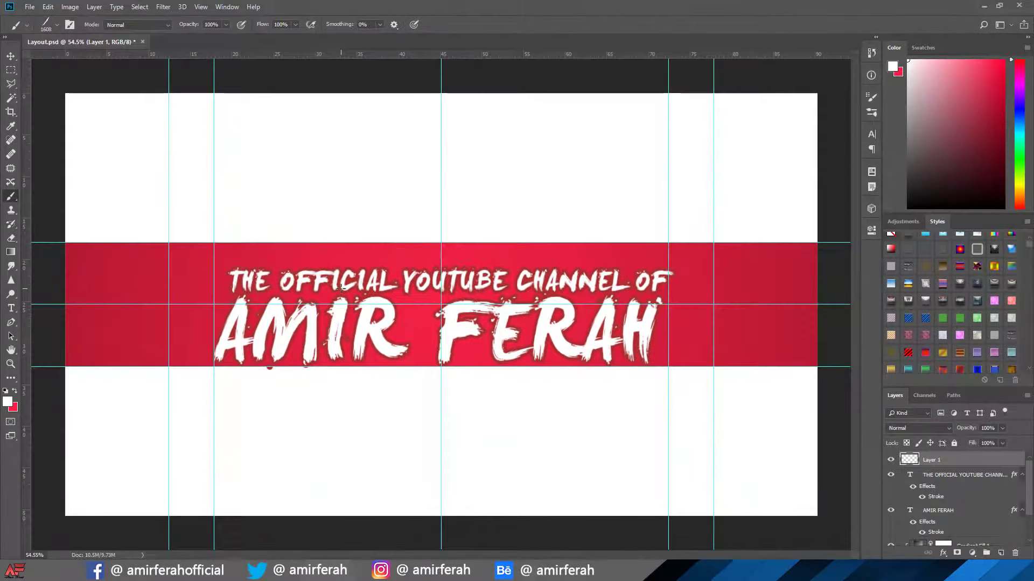
# Step: Import the Bear Scratches.abr brush set and pick the 1608 px scratch brush
pyautogui.rightClick(343, 293)
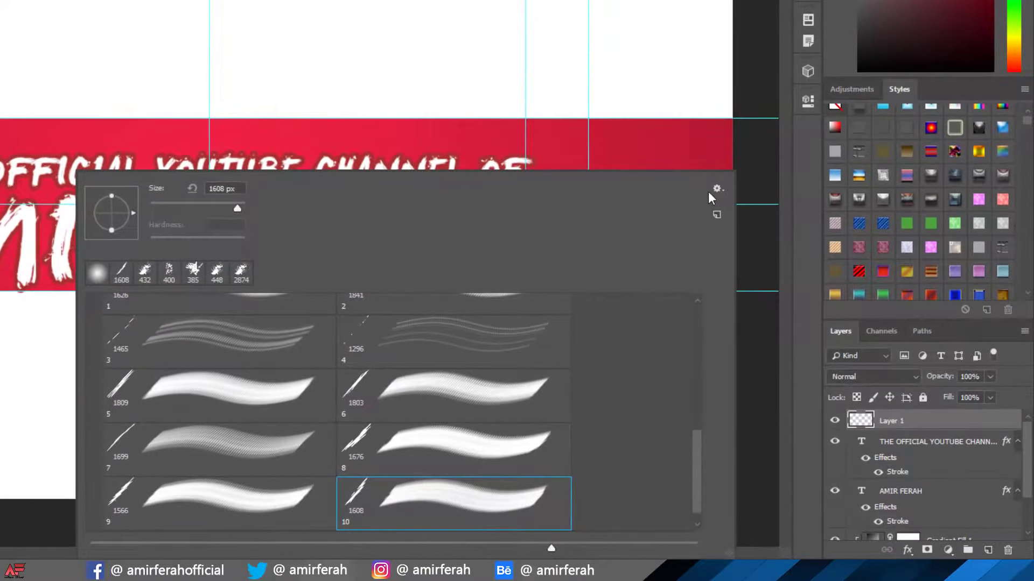
pyautogui.click(801, 287)
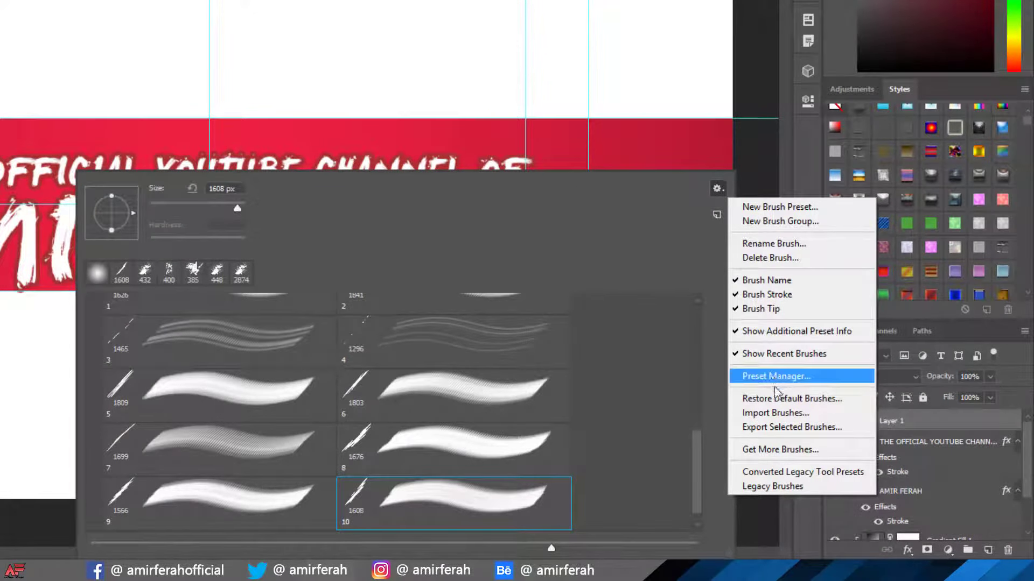
pyautogui.click(776, 413)
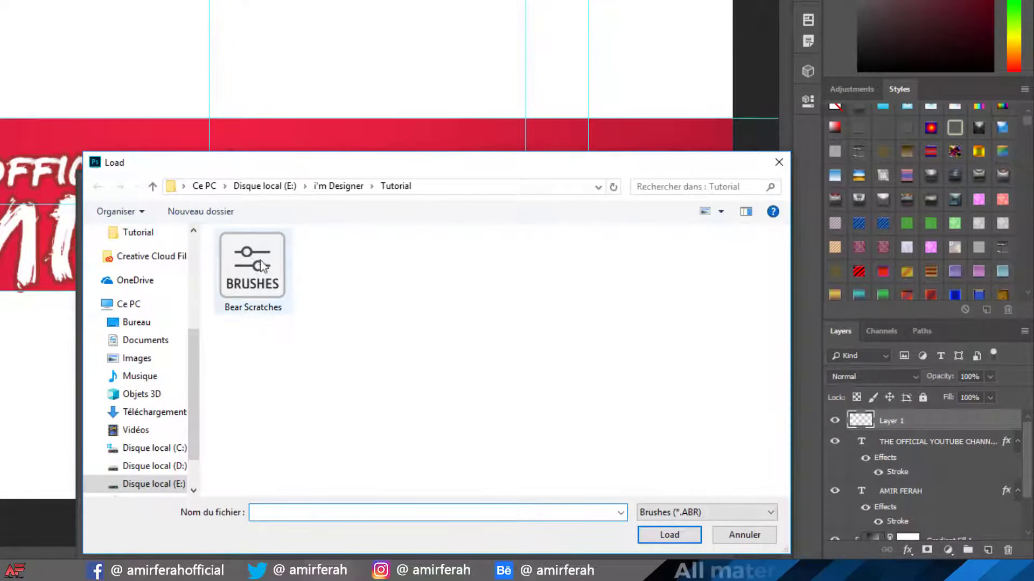
pyautogui.doubleClick(270, 272)
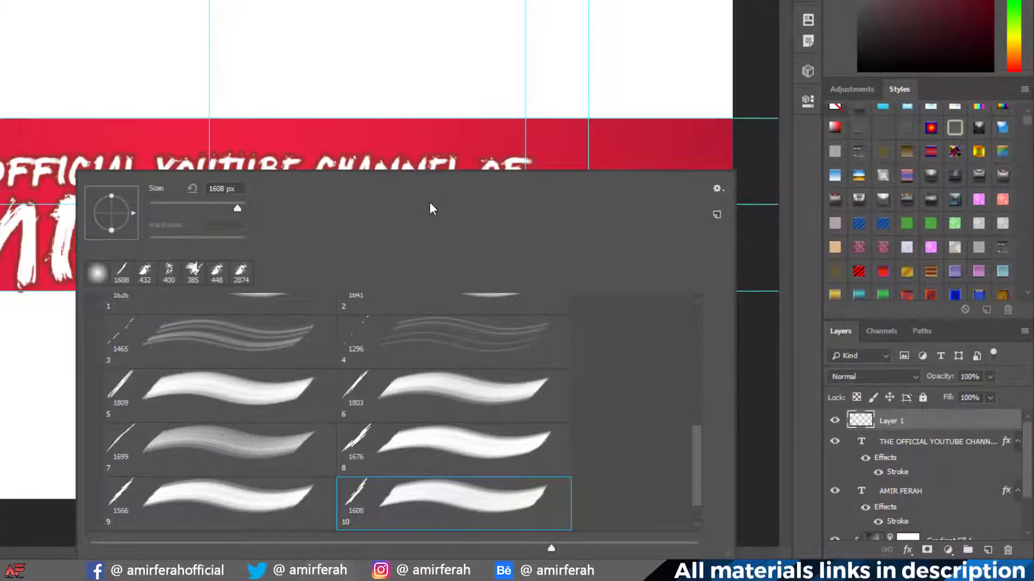
pyautogui.scroll(-2, 565, 377)
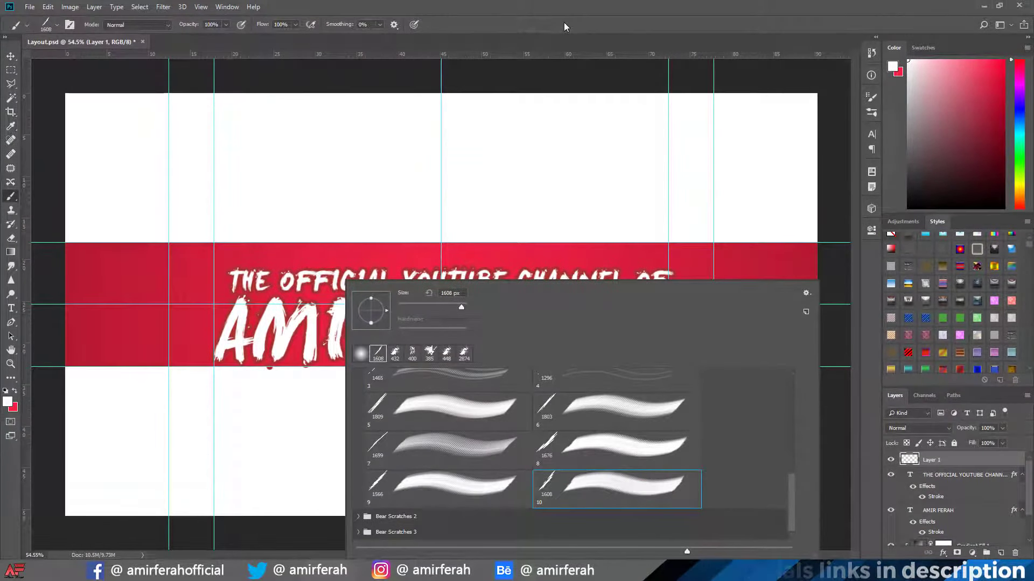
pyautogui.click(563, 30)
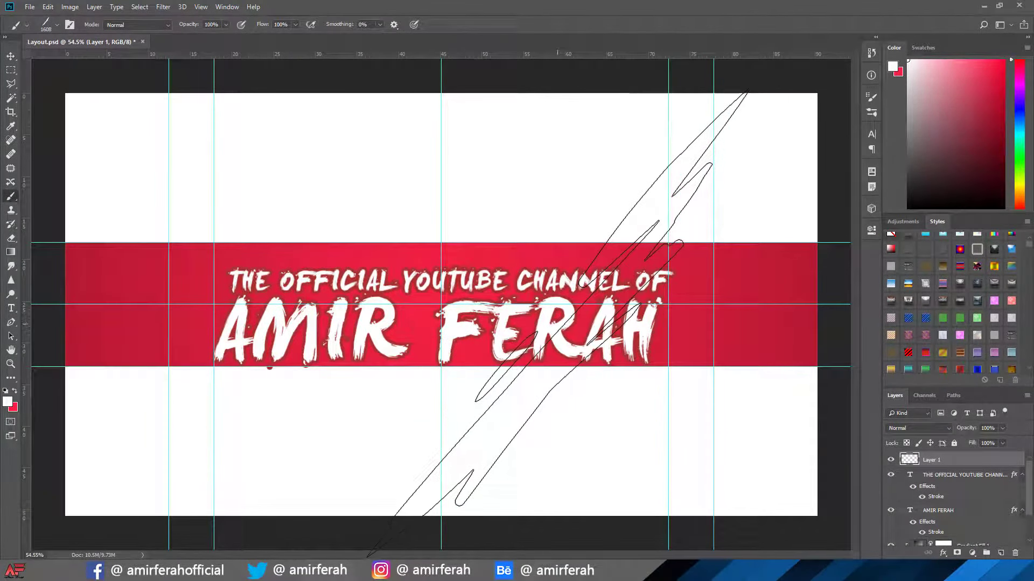
# Step: Set the foreground painting colour to black
pyautogui.scroll(-2, 556, 313)
pyautogui.scroll(1, 554, 313)
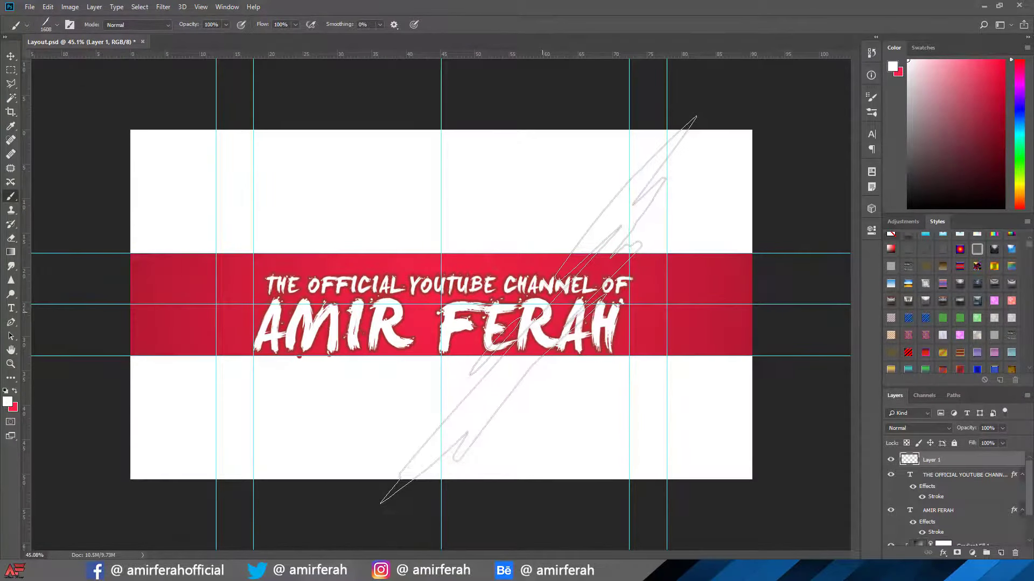
pyautogui.click(7, 402)
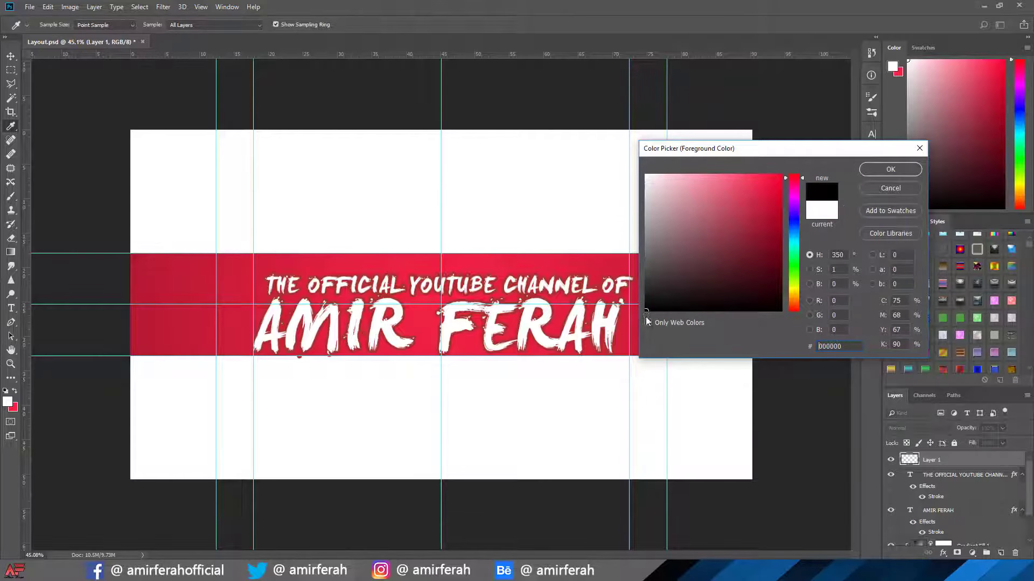
pyautogui.click(878, 171)
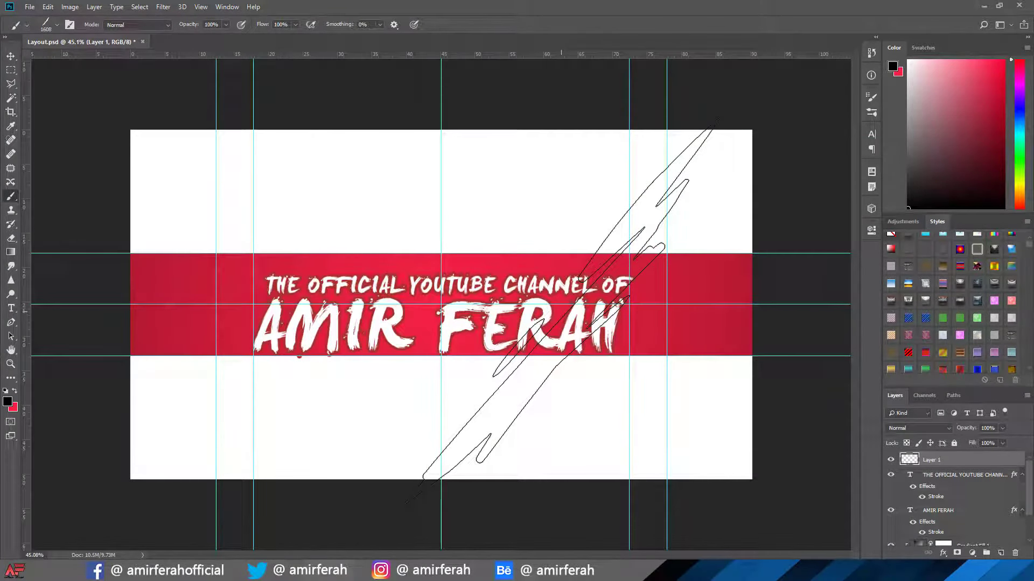
# Step: Stamp four black diagonal scratch strokes across the banner, working from right to left
pyautogui.click(561, 311)
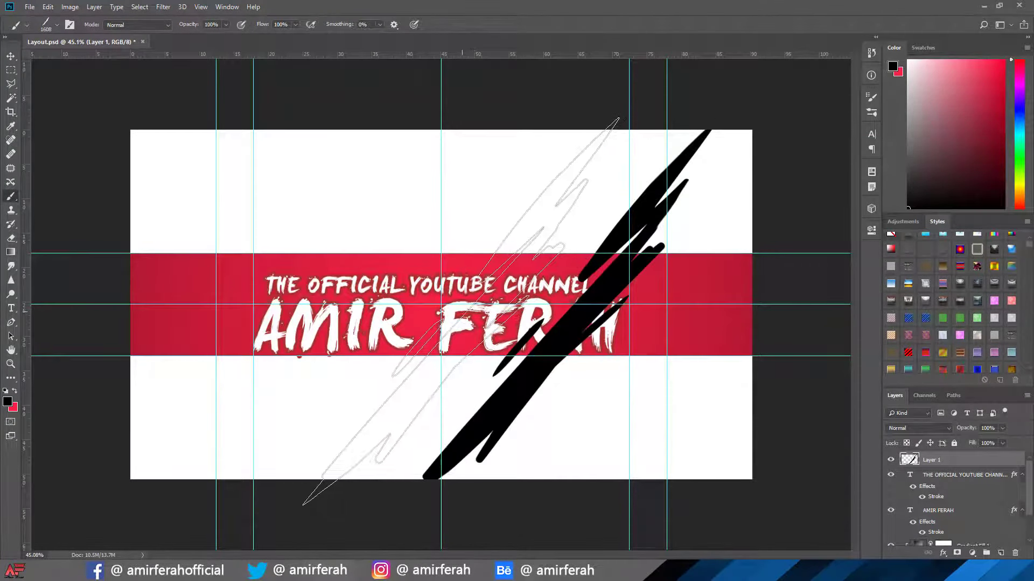
pyautogui.click(458, 311)
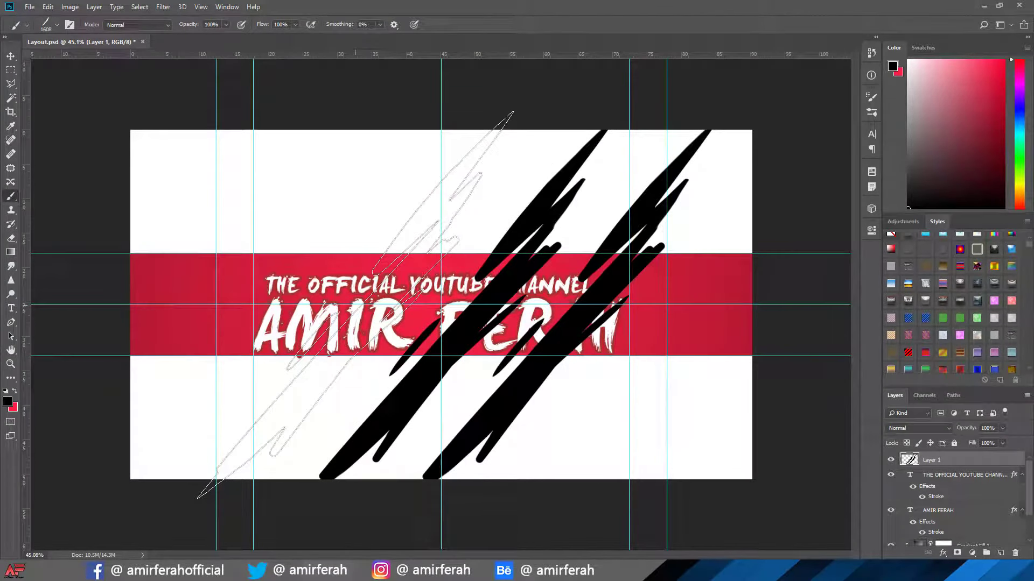
pyautogui.click(356, 311)
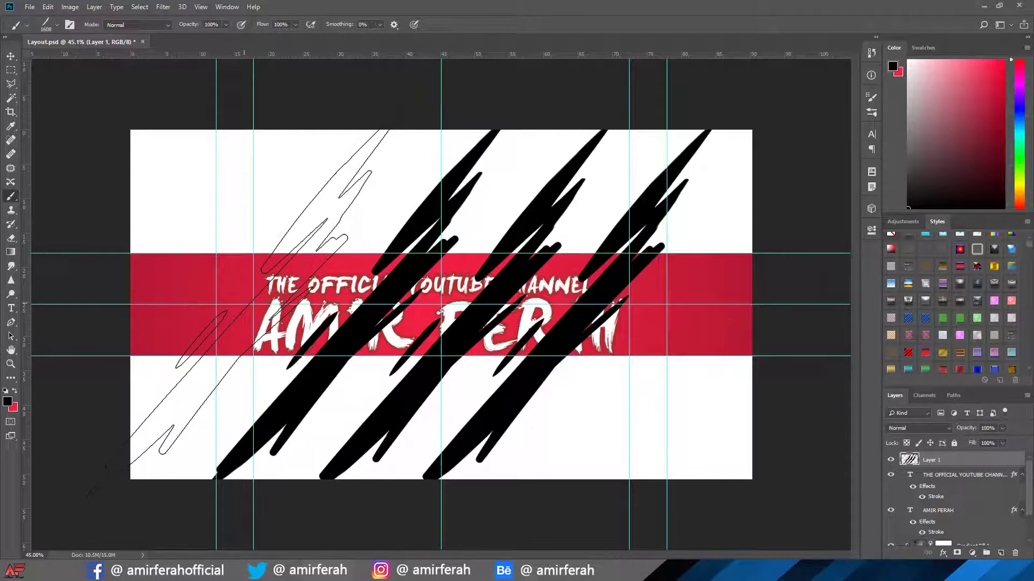
pyautogui.click(245, 302)
pyautogui.hotkey('ctrl', '-')
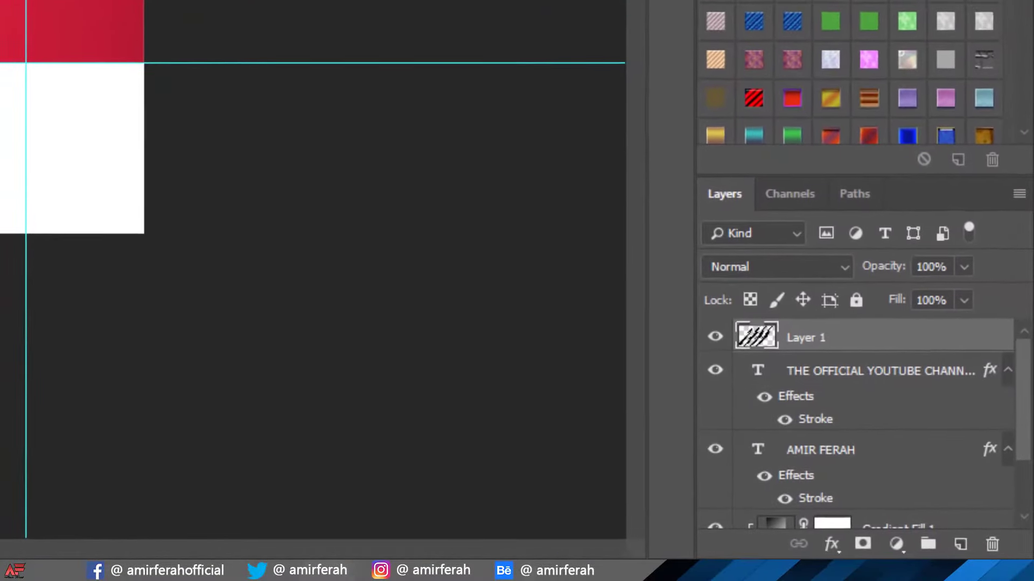
pyautogui.moveTo(860, 345); pyautogui.dragTo(862, 506)
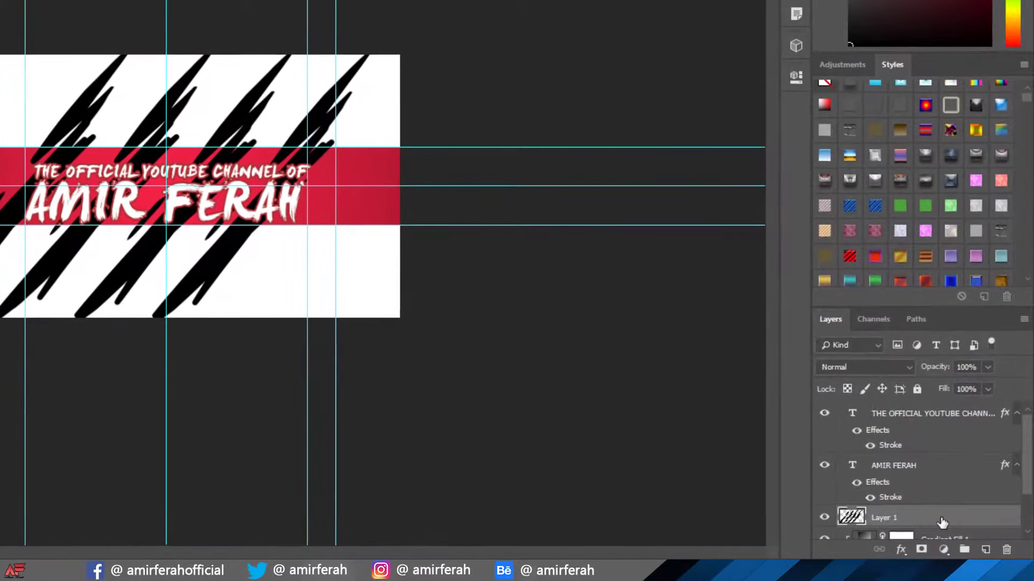
pyautogui.rightClick(948, 530)
pyautogui.click(972, 153)
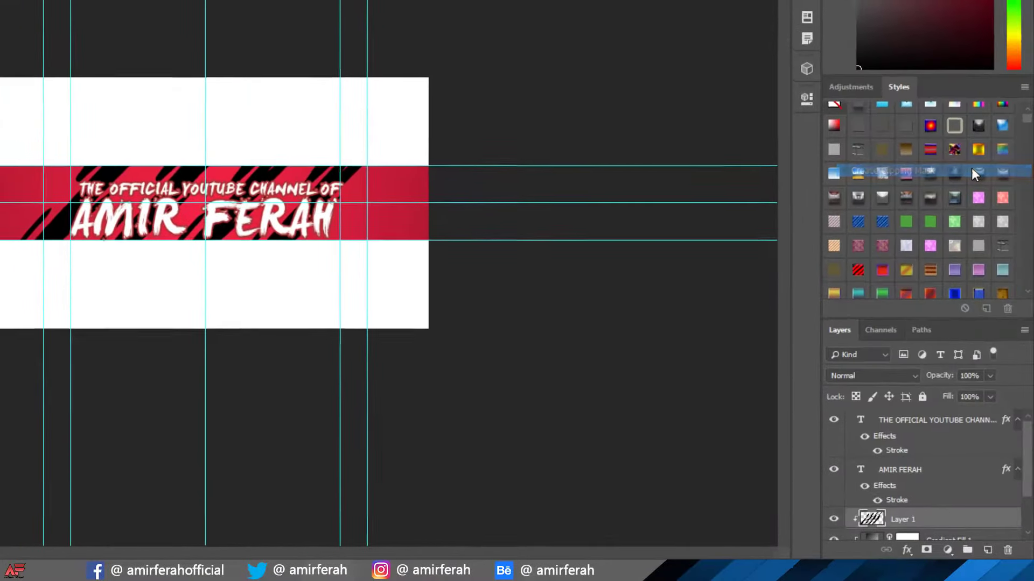
pyautogui.hotkey('ctrl', '+')
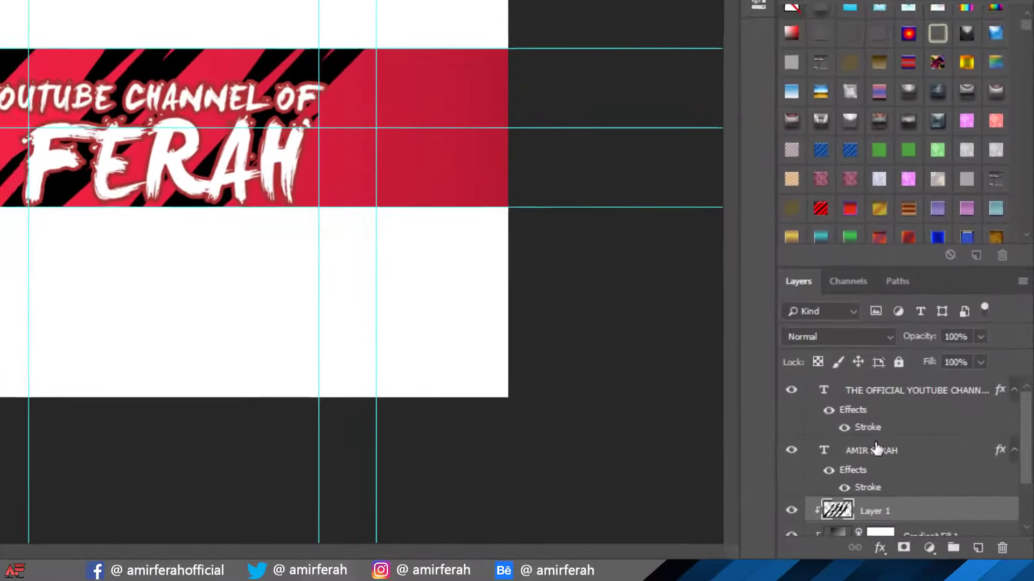
pyautogui.click(938, 495)
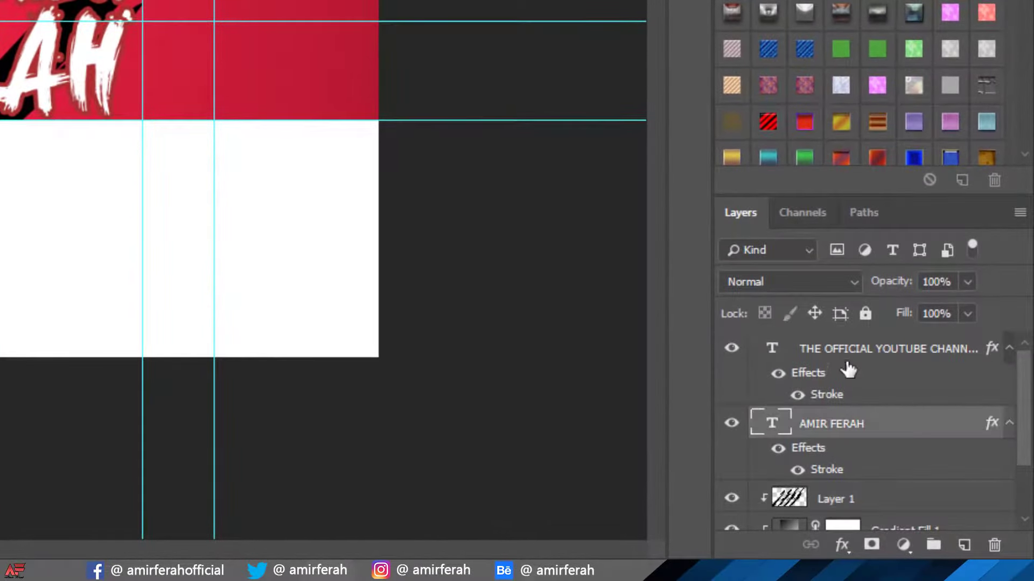
pyautogui.keyDown('shift'); pyautogui.click(851, 353); pyautogui.keyUp('shift')
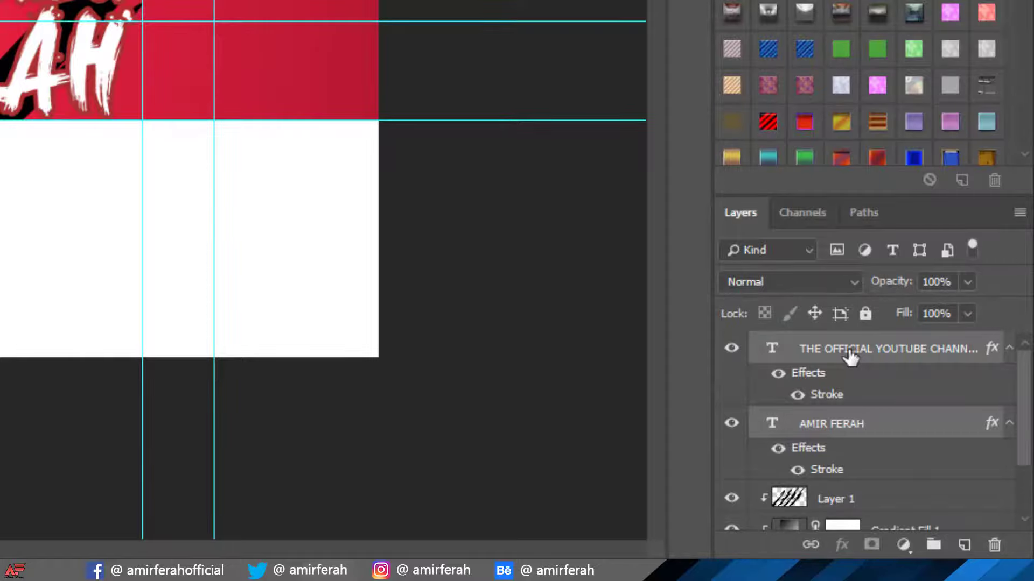
pyautogui.hotkey('ctrl', 'e')
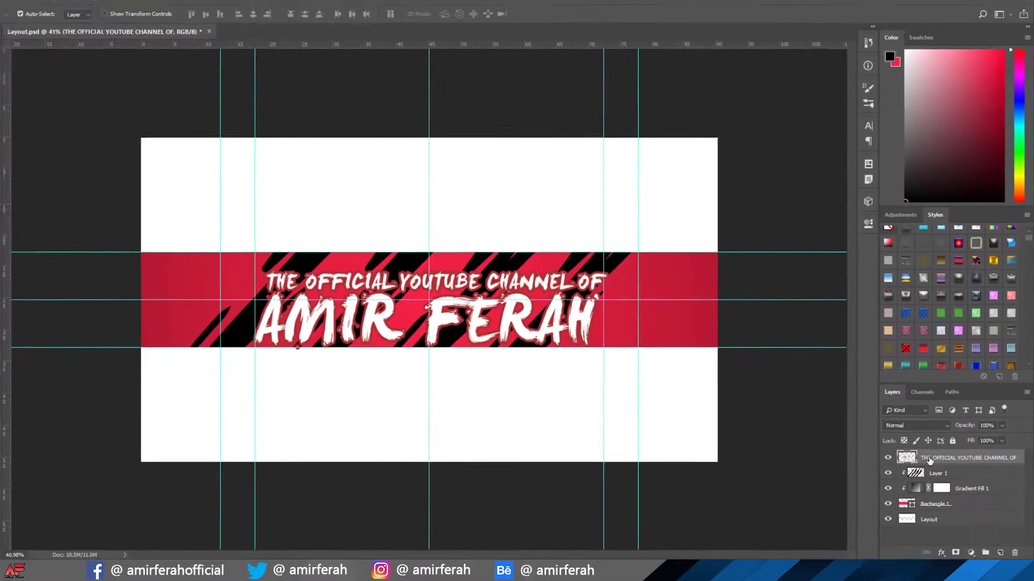
# Step: Centre the merged text vertically and horizontally on the whole canvas
pyautogui.hotkey('ctrl', 'a')
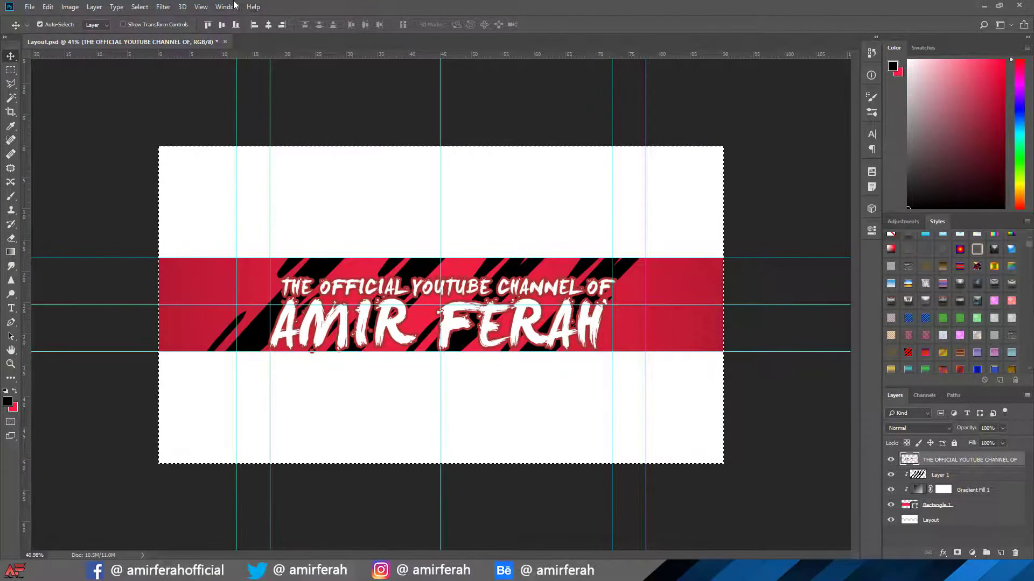
pyautogui.click(223, 28)
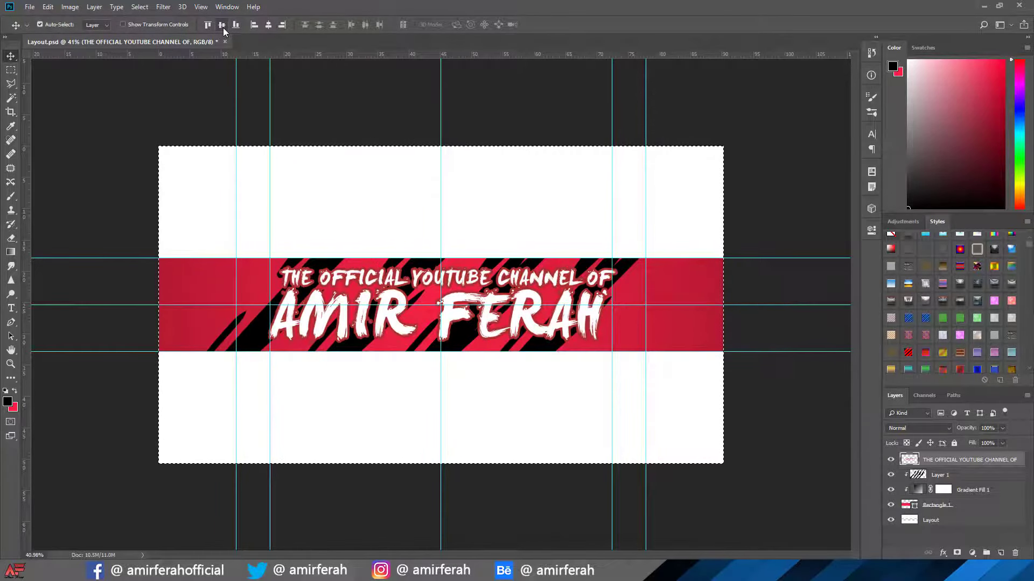
pyautogui.click(266, 25)
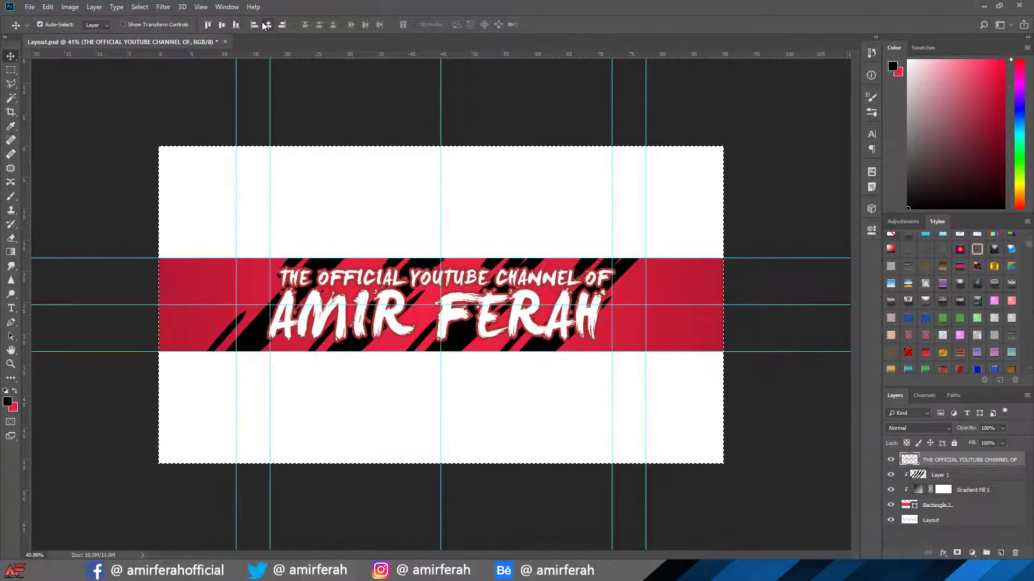
pyautogui.hotkey('ctrl', 'd')
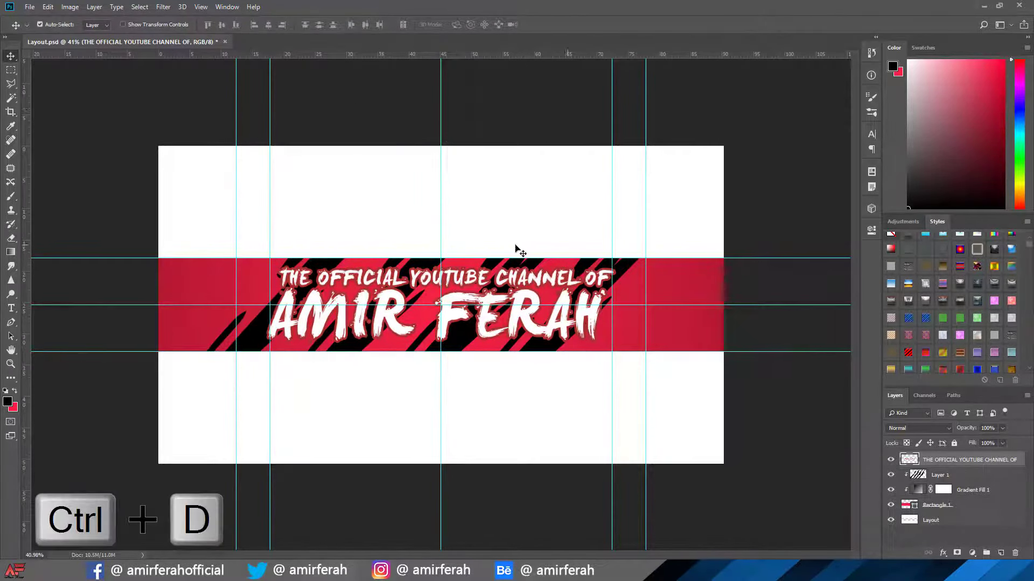
pyautogui.scroll(1, 570, 307)
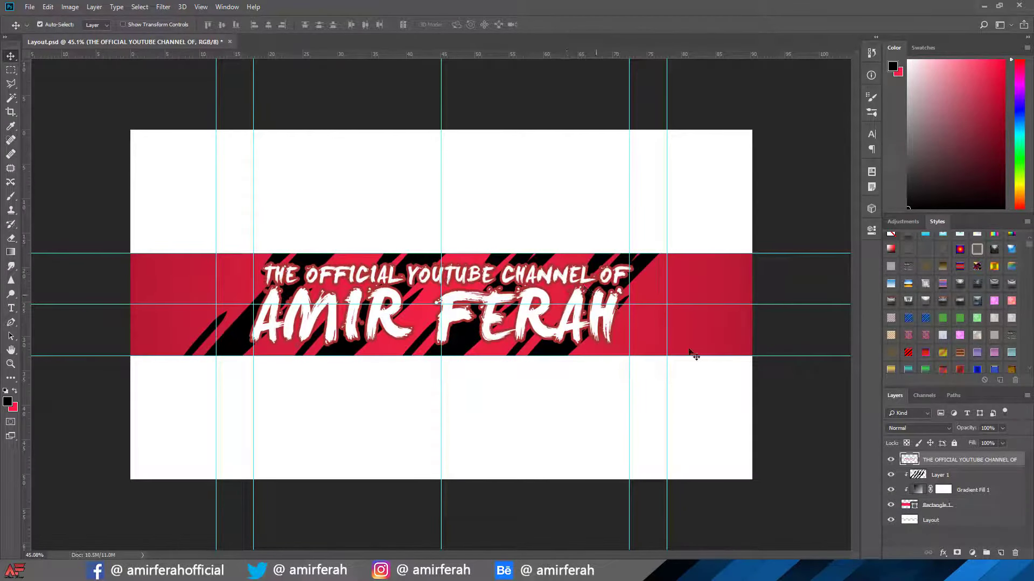
# Step: Open Clear Shape.psd and drag its triangle cluster into Layout.psd at the band's right end
pyautogui.click(30, 7)
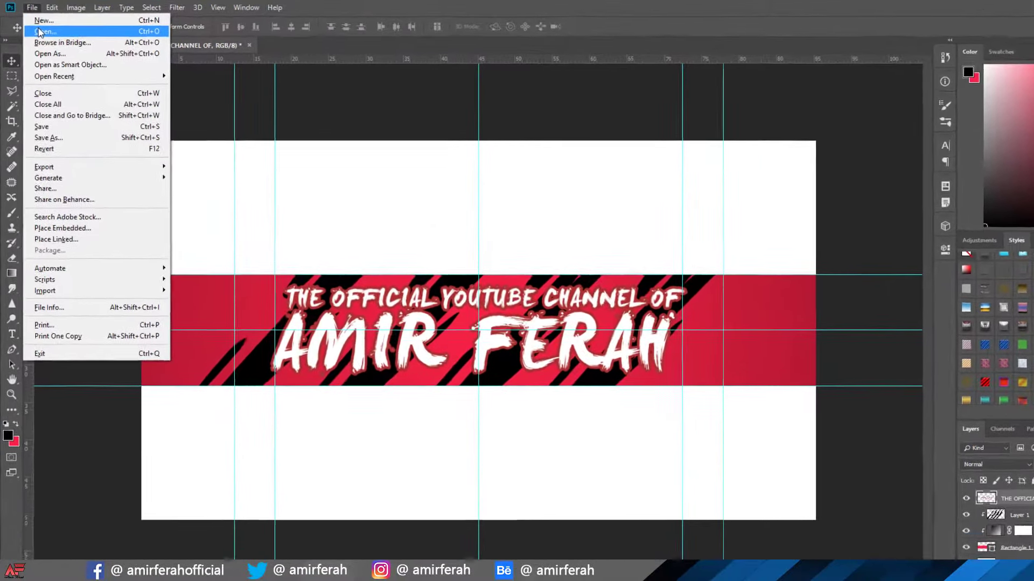
pyautogui.click(43, 26)
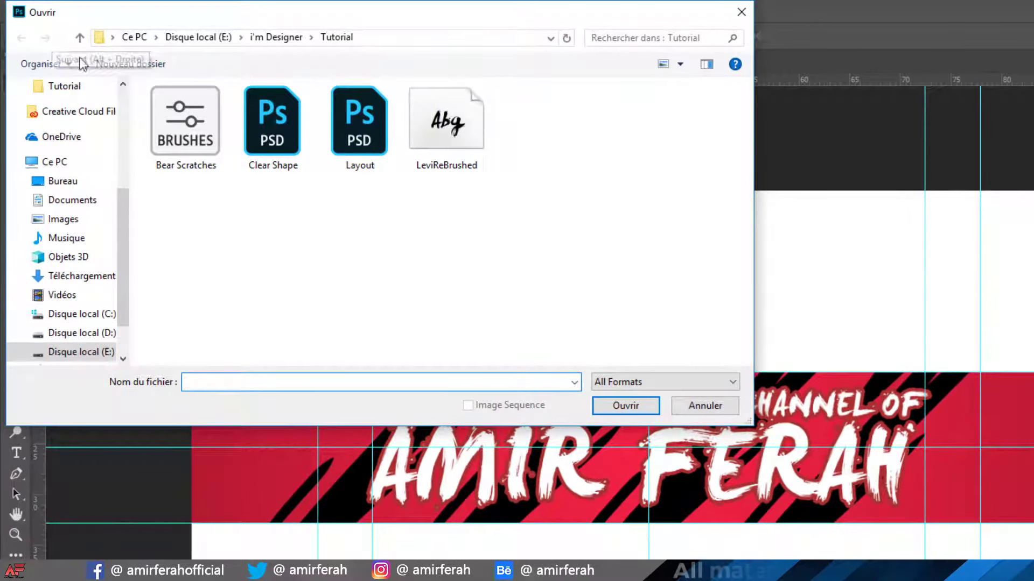
pyautogui.click(264, 146)
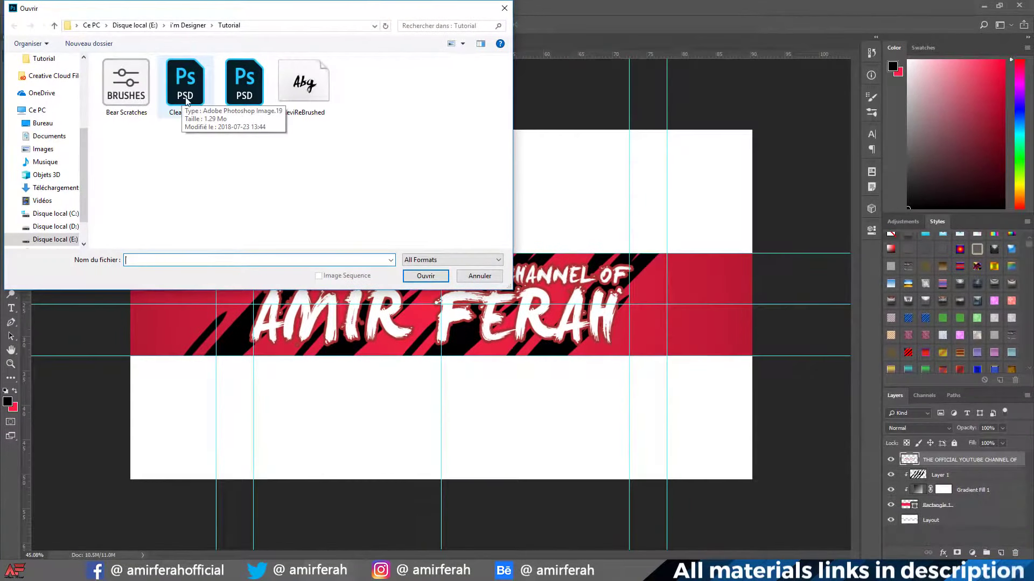
pyautogui.doubleClick(181, 100)
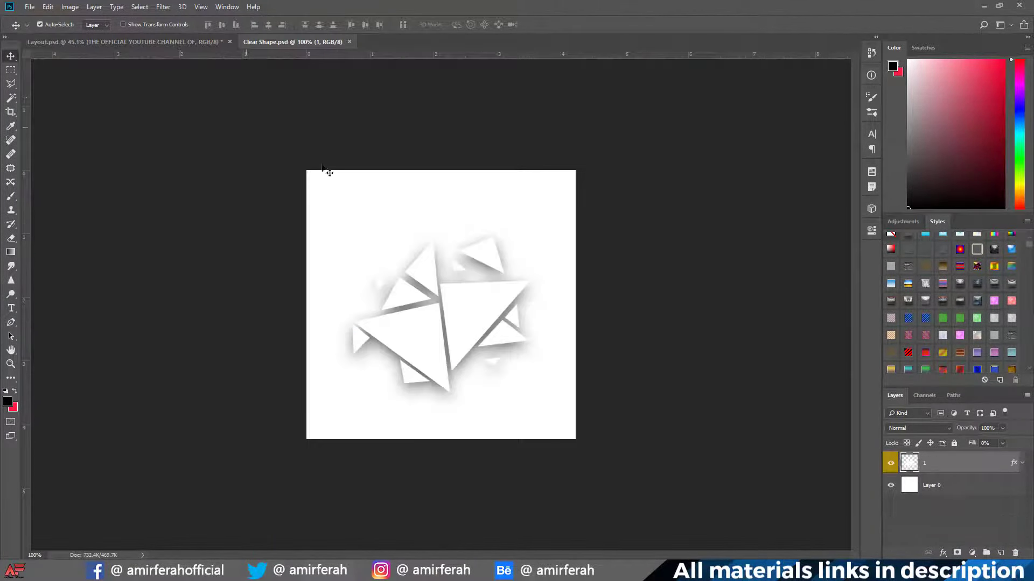
pyautogui.moveTo(477, 315)
pyautogui.mouseDown()
pyautogui.moveTo(722, 288)
pyautogui.moveTo(712, 319)
pyautogui.mouseUp()
pyautogui.hotkey('ctrl', 't')
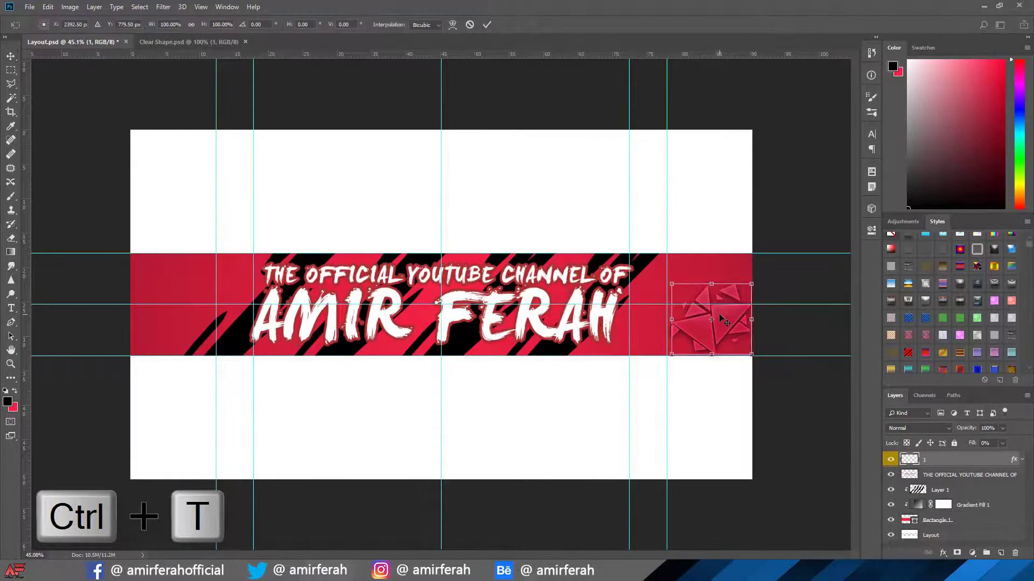
# Step: Enlarge the triangle cluster over the band's right end and duplicate it onto the left end
pyautogui.moveTo(750, 282); pyautogui.dragTo(785, 253)
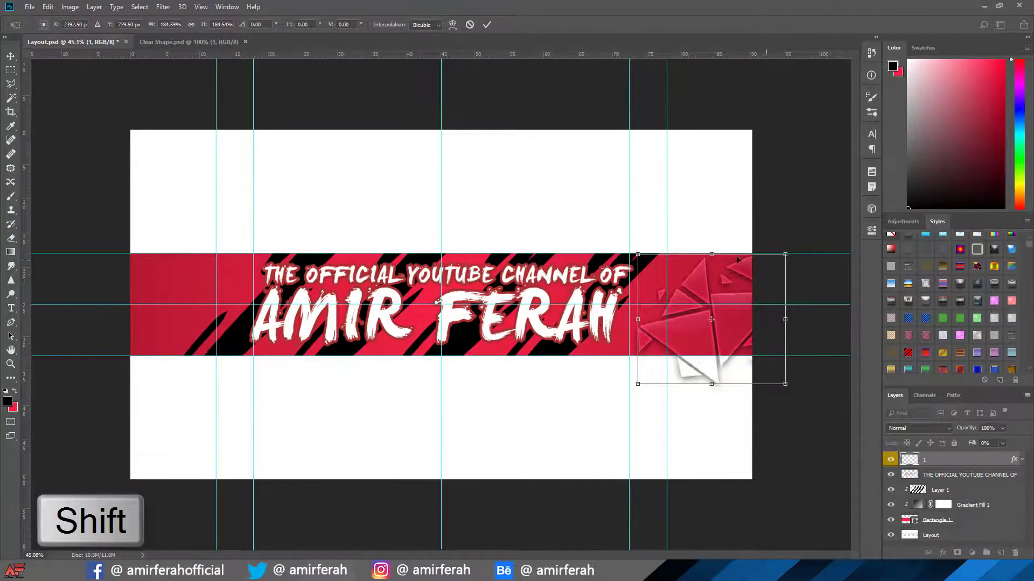
pyautogui.click(487, 24)
pyautogui.click(719, 319)
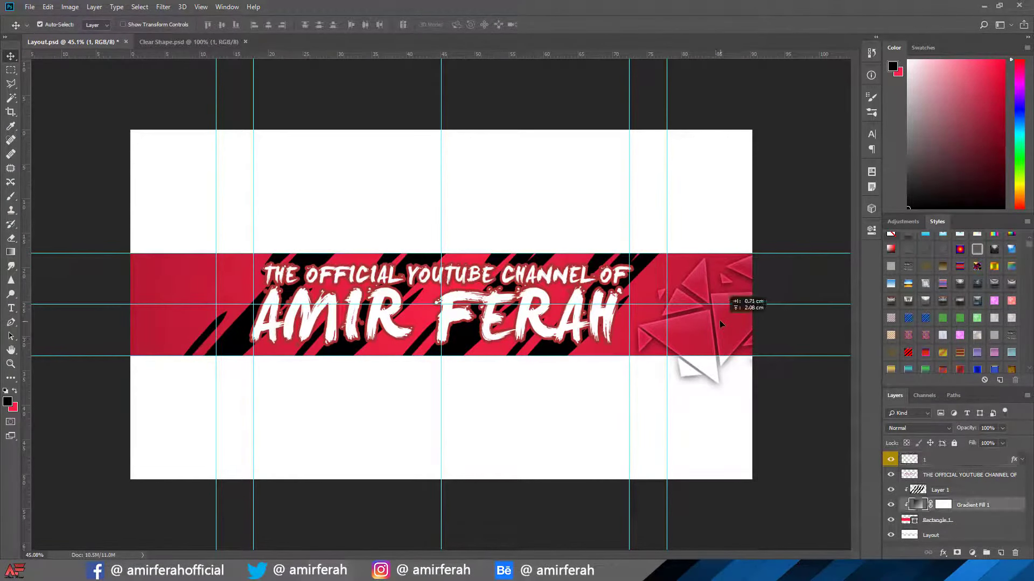
pyautogui.moveTo(721, 331); pyautogui.dragTo(757, 318)
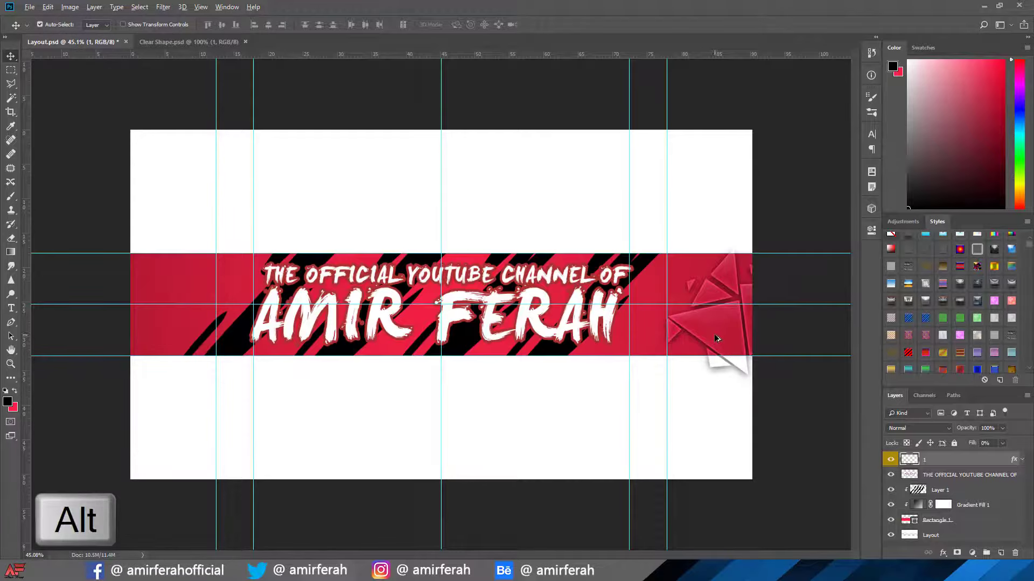
pyautogui.keyDown('alt'); pyautogui.moveTo(698, 350); pyautogui.dragTo(116, 331); pyautogui.keyUp('alt')
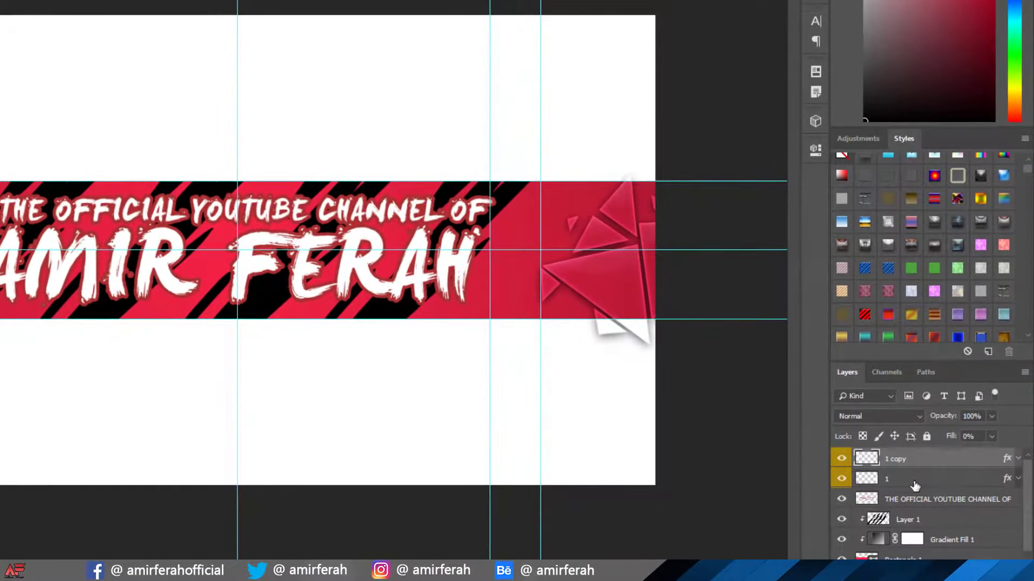
# Step: Place both triangle layers just above the scratch layer and clip them to the red band
pyautogui.keyDown('shift'); pyautogui.click(915, 485); pyautogui.keyUp('shift')
pyautogui.rightClick(942, 478)
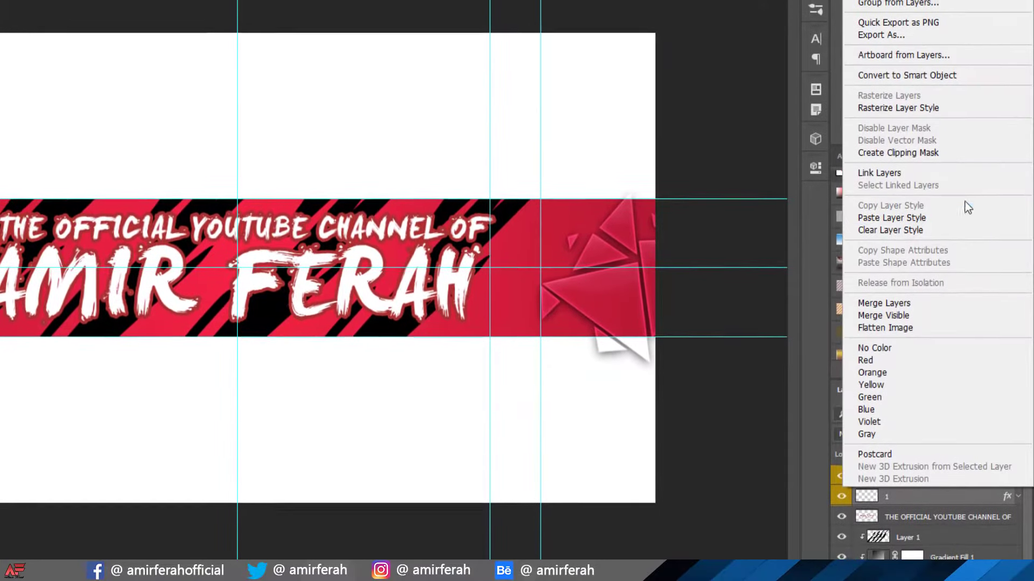
pyautogui.click(965, 204)
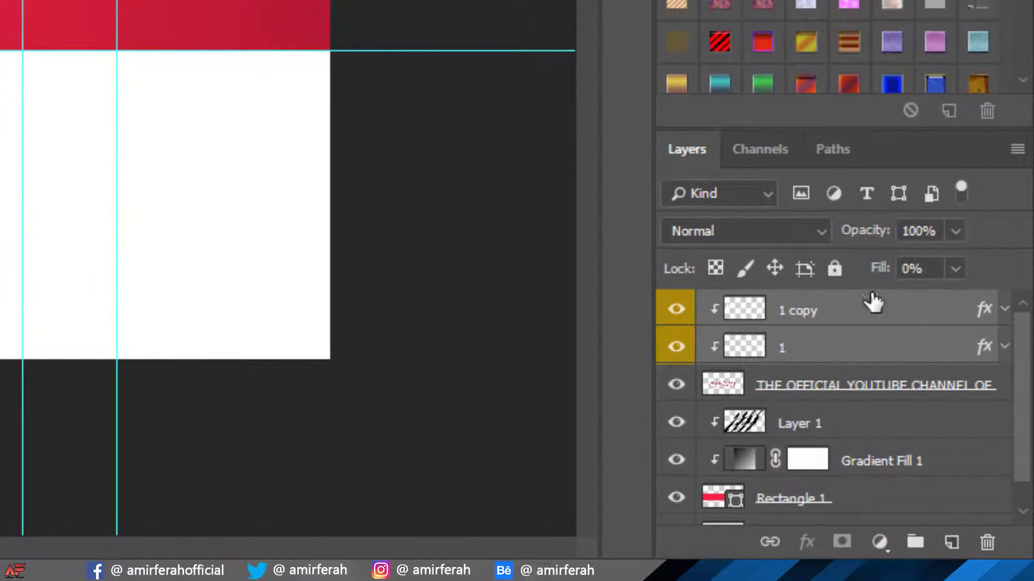
pyautogui.moveTo(869, 322); pyautogui.dragTo(883, 552)
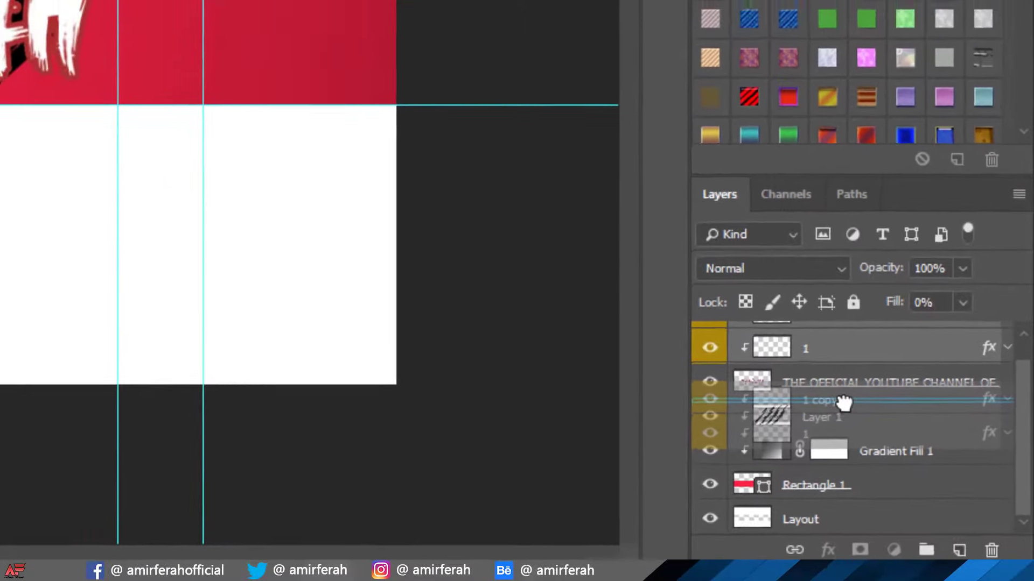
pyautogui.moveTo(883, 552); pyautogui.dragTo(925, 500)
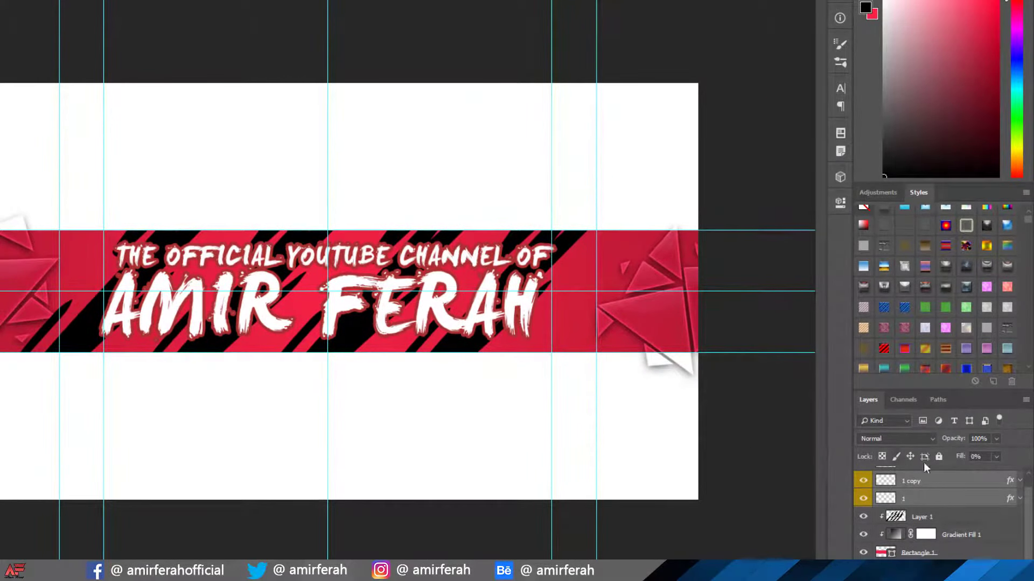
pyautogui.rightClick(953, 497)
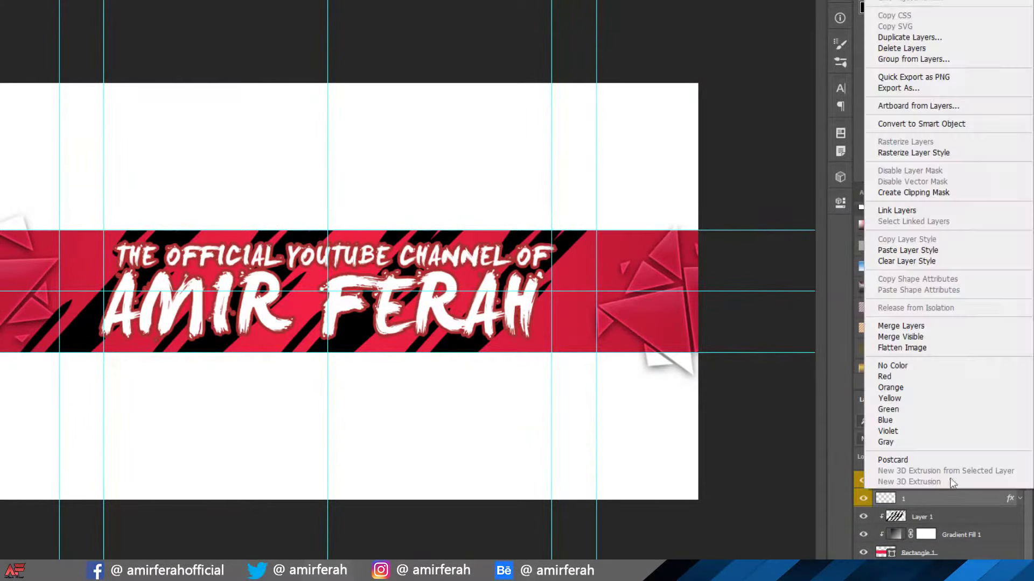
pyautogui.click(962, 193)
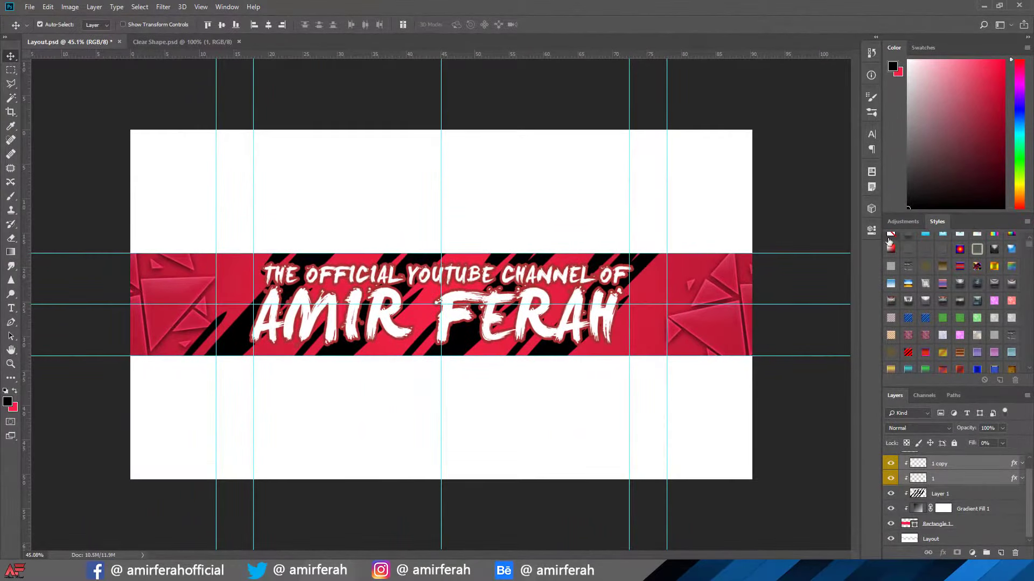
# Step: Nudge the left-end triangle copy slightly further left within the red band
pyautogui.click(239, 191)
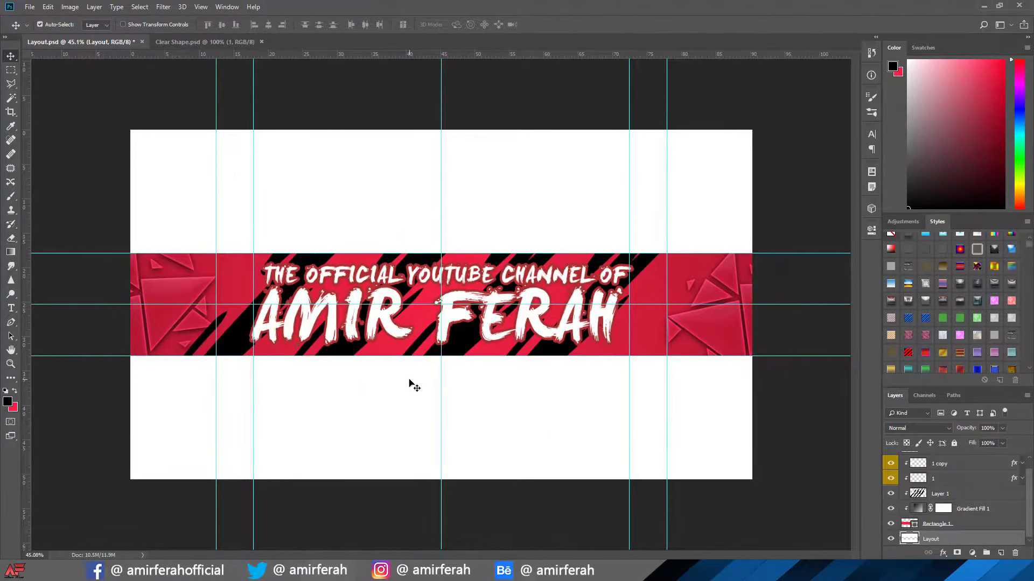
pyautogui.click(171, 301)
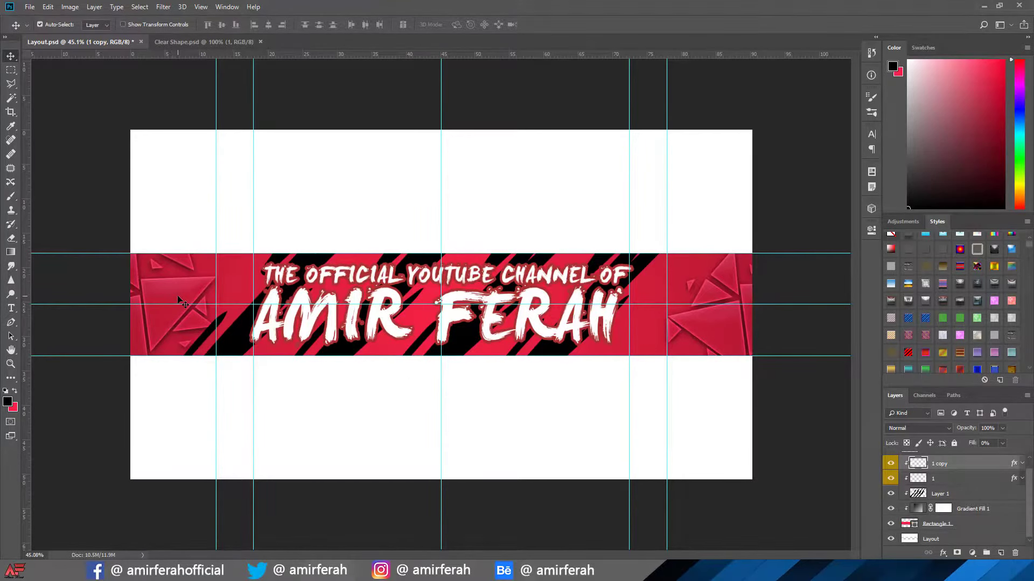
pyautogui.moveTo(178, 299); pyautogui.dragTo(165, 295)
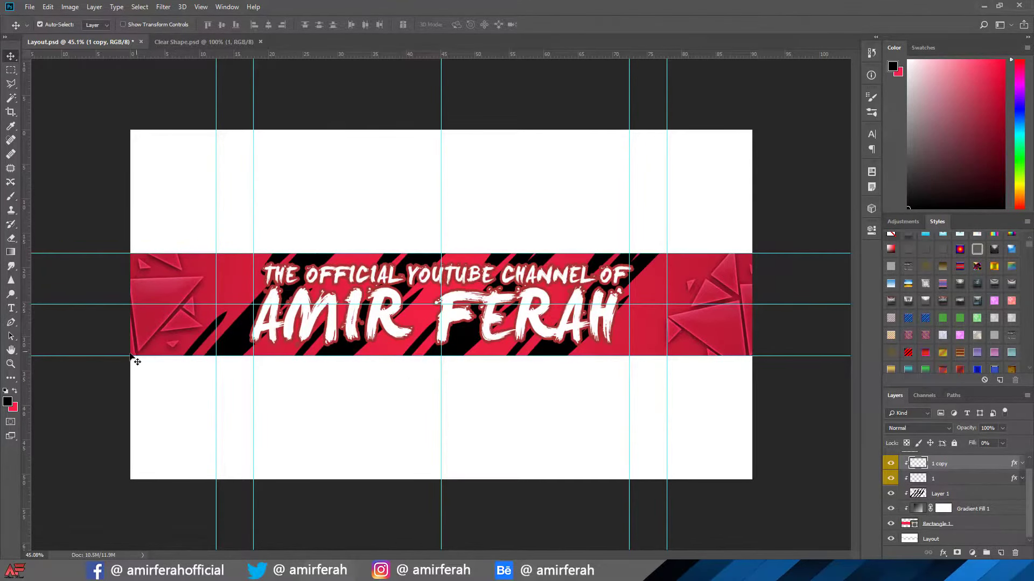